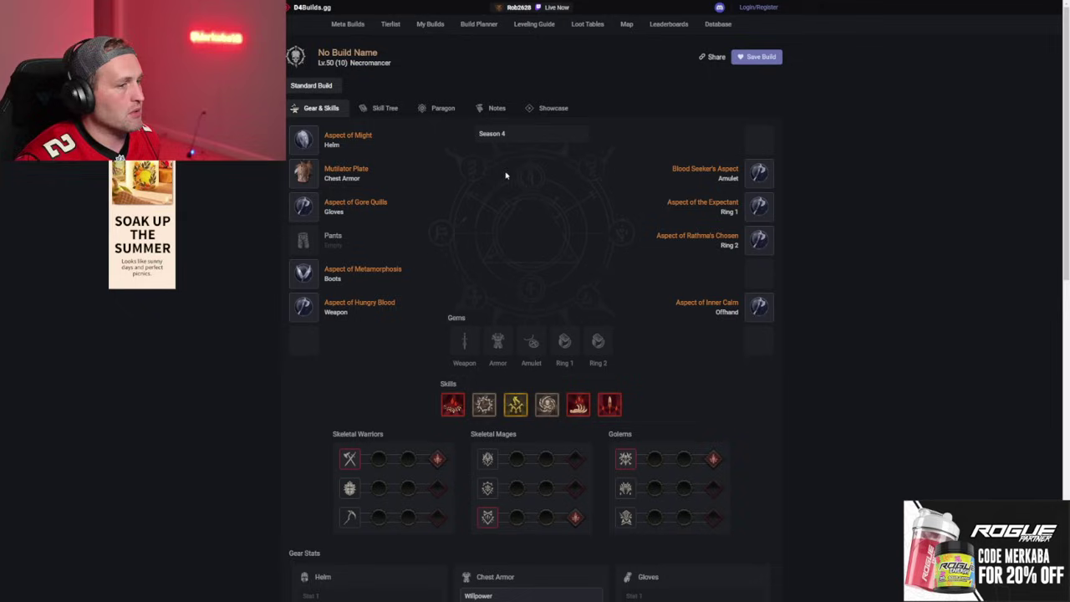
Examine the aspects and items equipped in the gear slots, from helm, chest, gloves and boots to weapon, amulet, rings and offhand
mouse_move(306, 144)
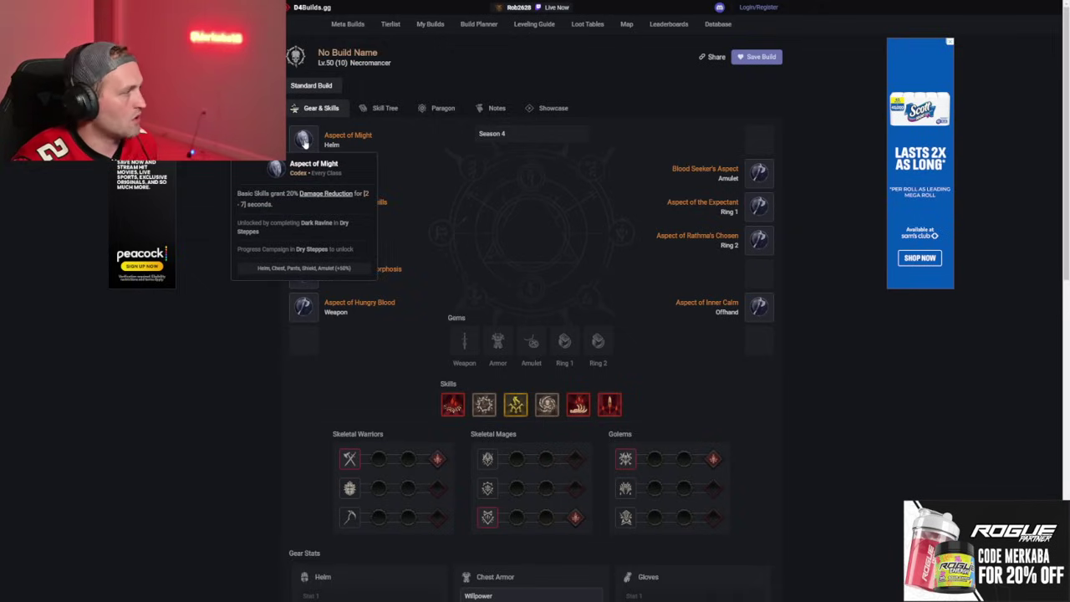
mouse_move(307, 172)
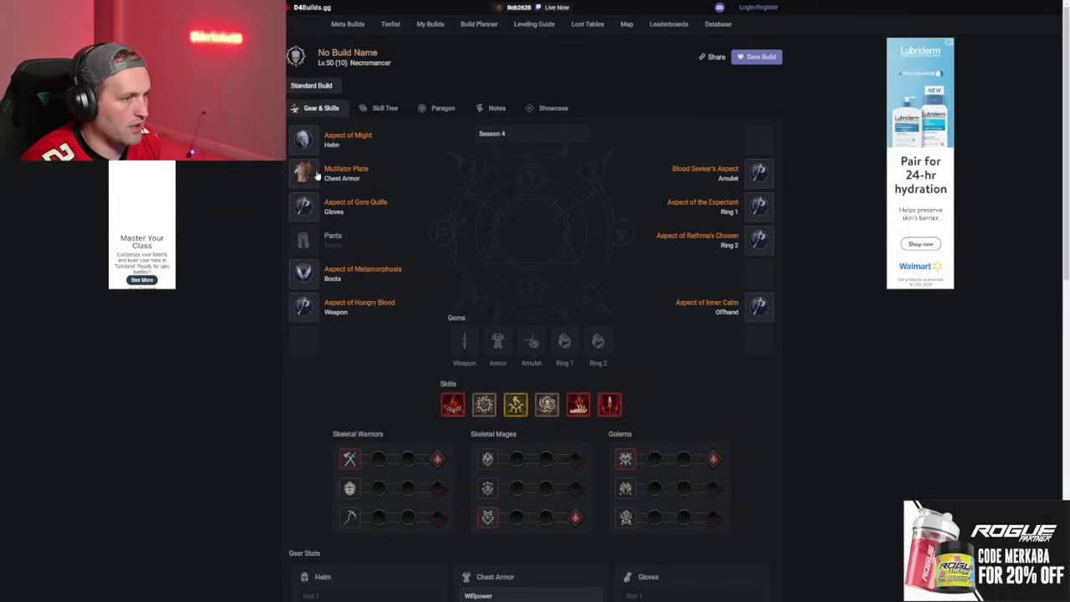
mouse_move(306, 214)
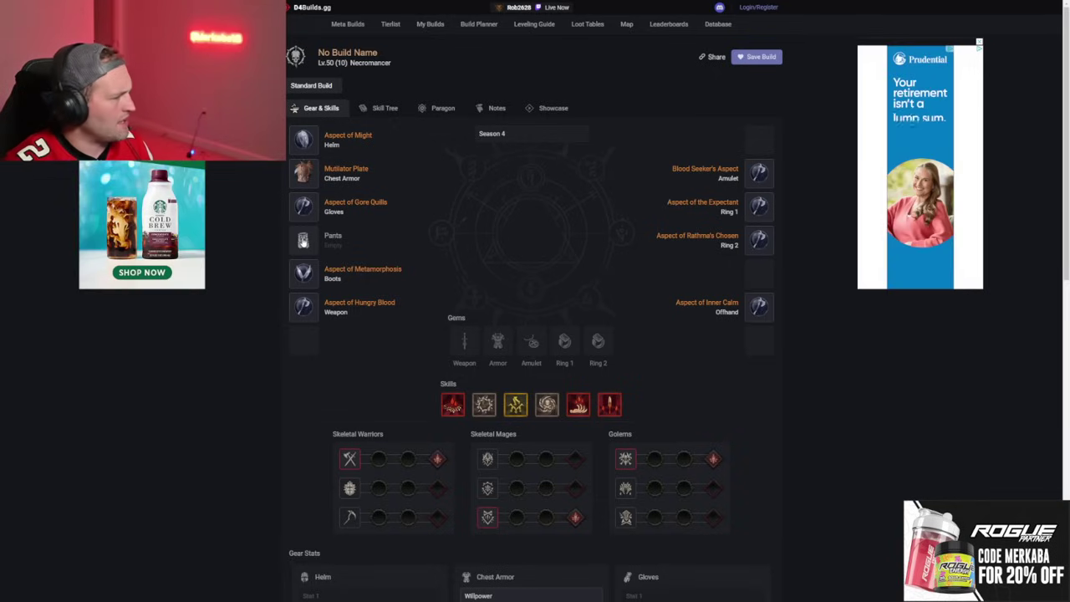
mouse_move(305, 273)
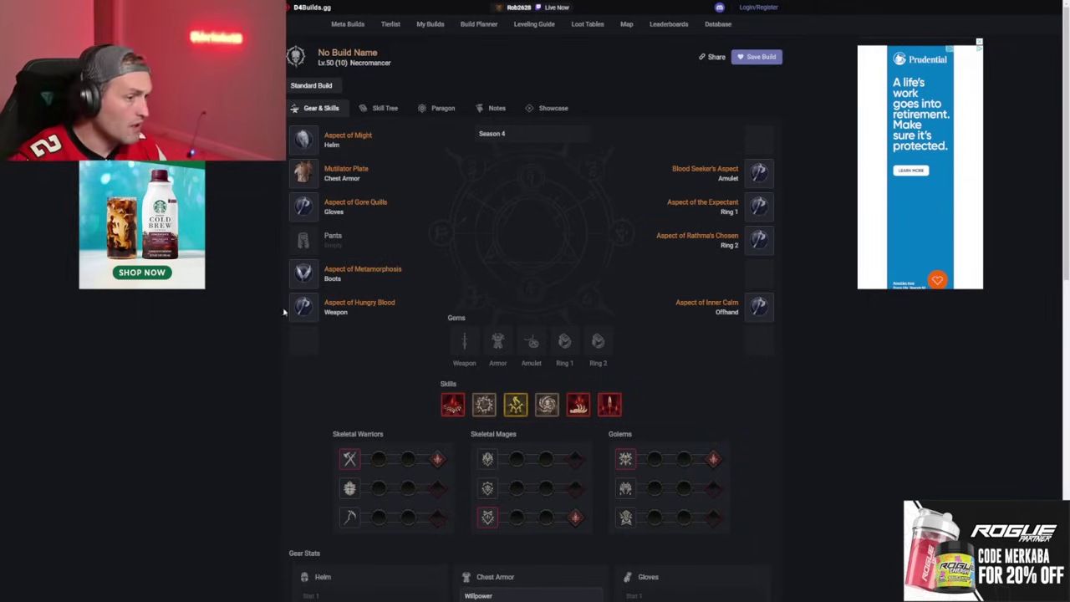
mouse_move(301, 312)
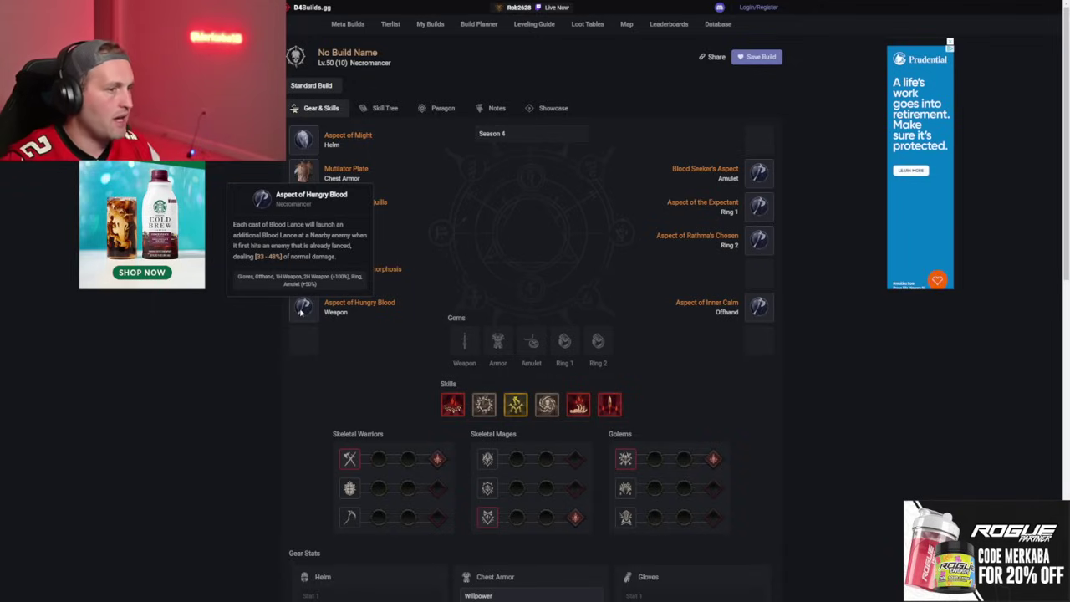
mouse_move(758, 173)
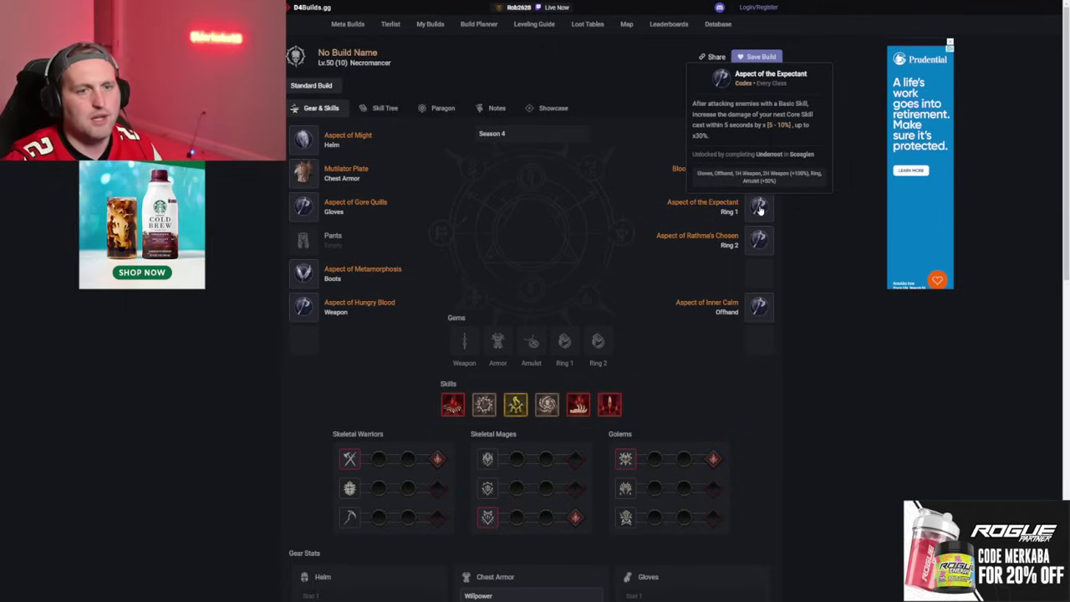
mouse_move(759, 238)
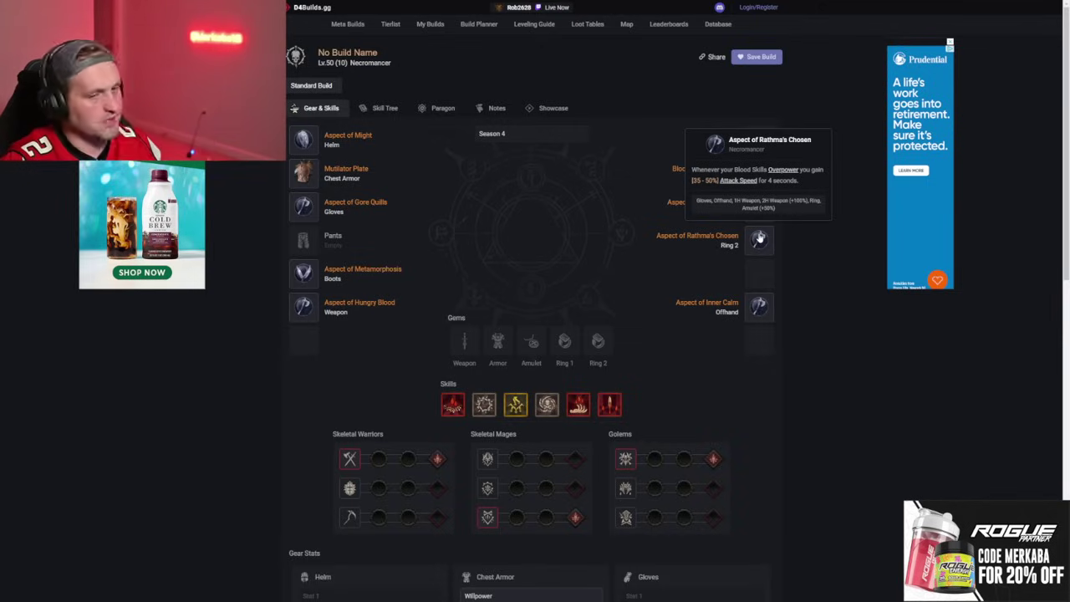
mouse_move(760, 304)
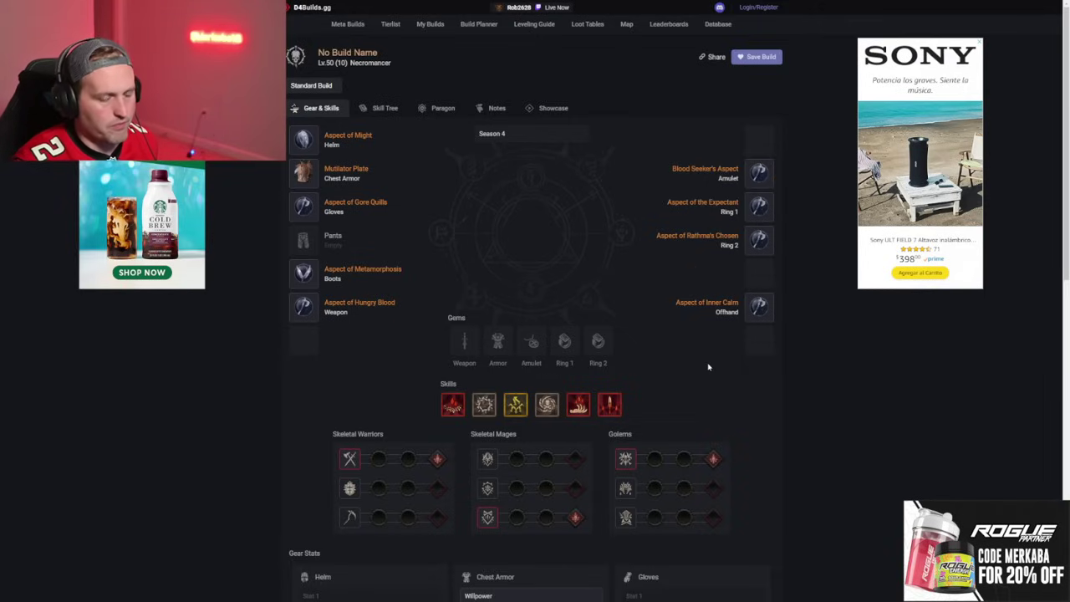
Examine the Sacrifice bonuses for the Skeletal Warriors, Skeletal Mages and Golems
scroll(708, 366, down, 1)
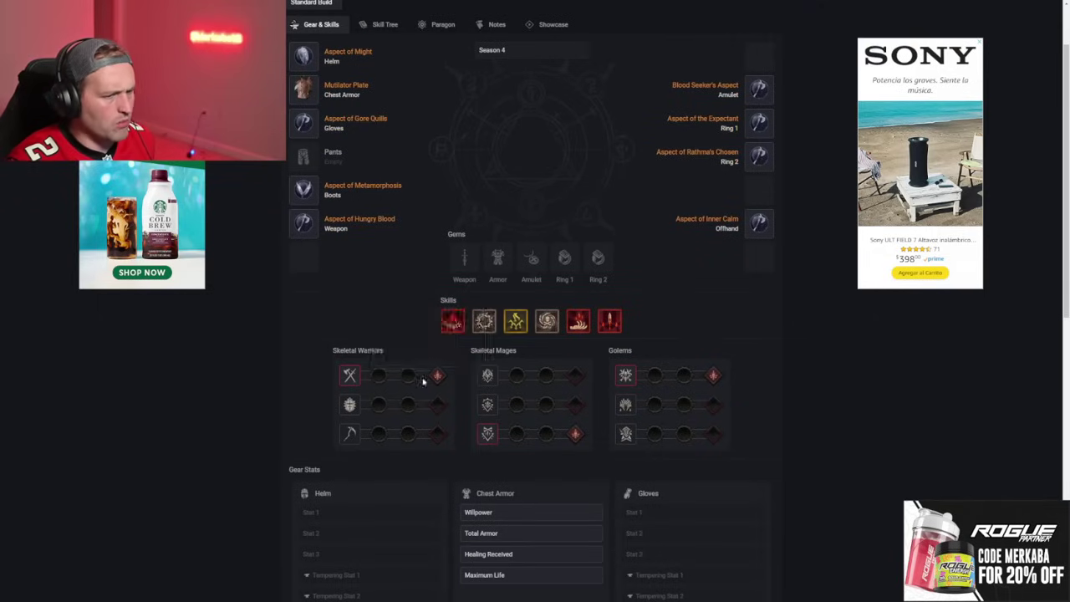
mouse_move(433, 376)
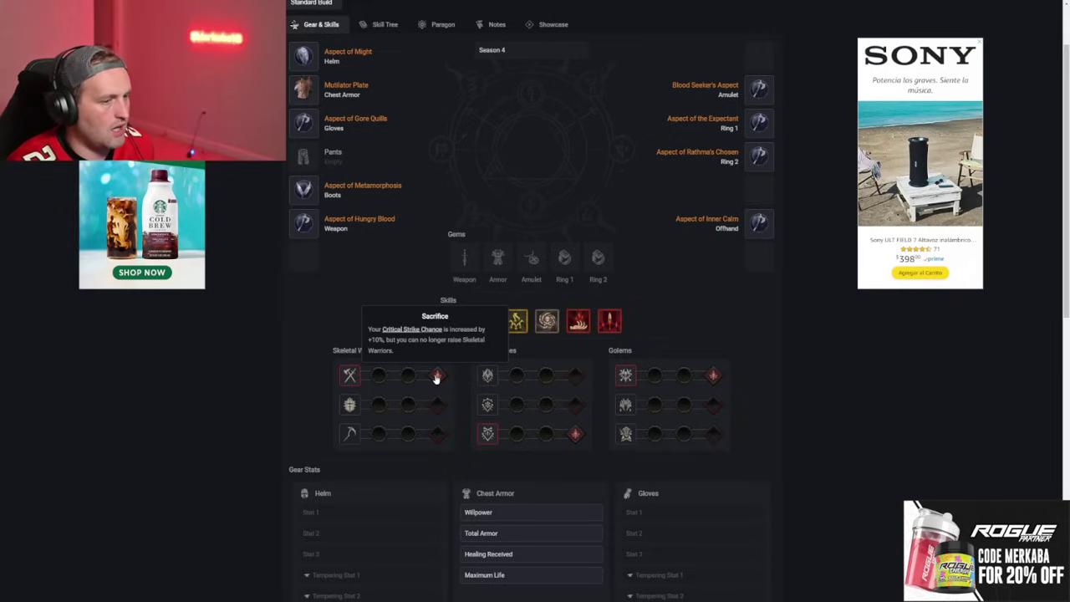
mouse_move(575, 434)
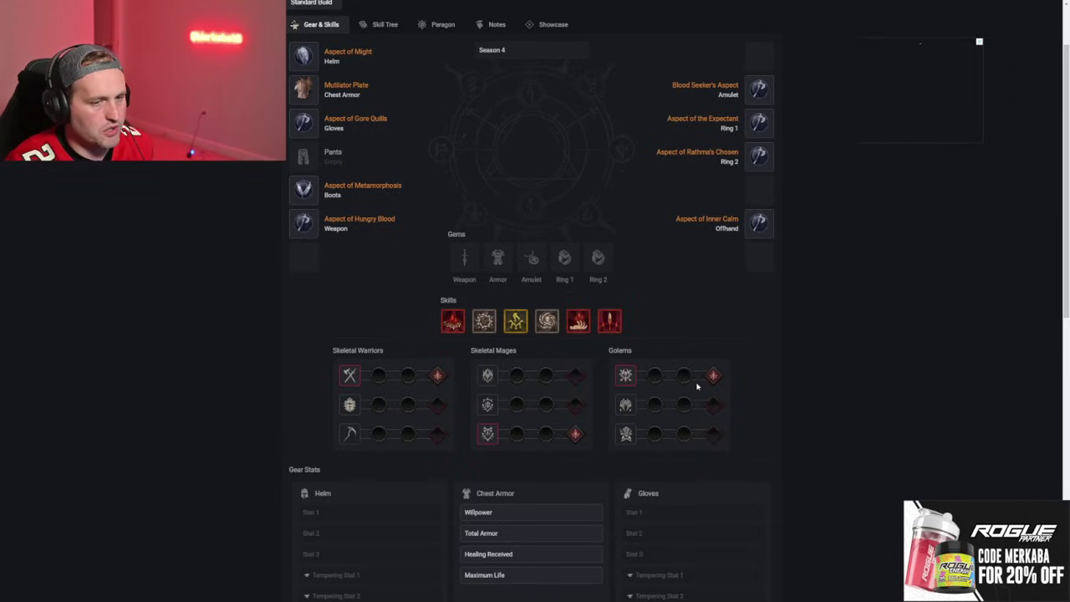
mouse_move(715, 436)
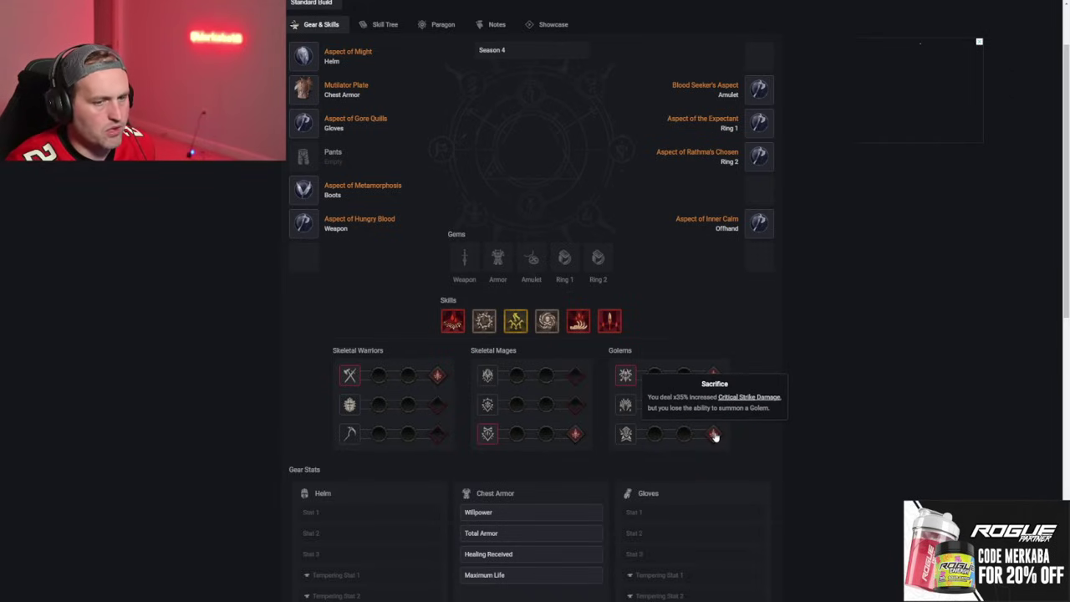
mouse_move(713, 376)
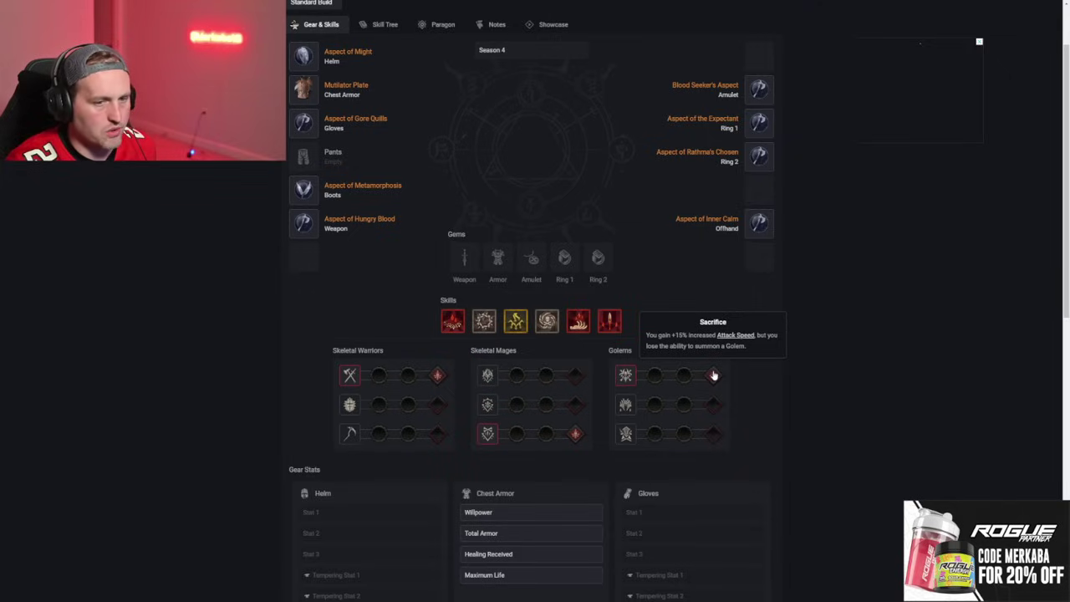
click(713, 375)
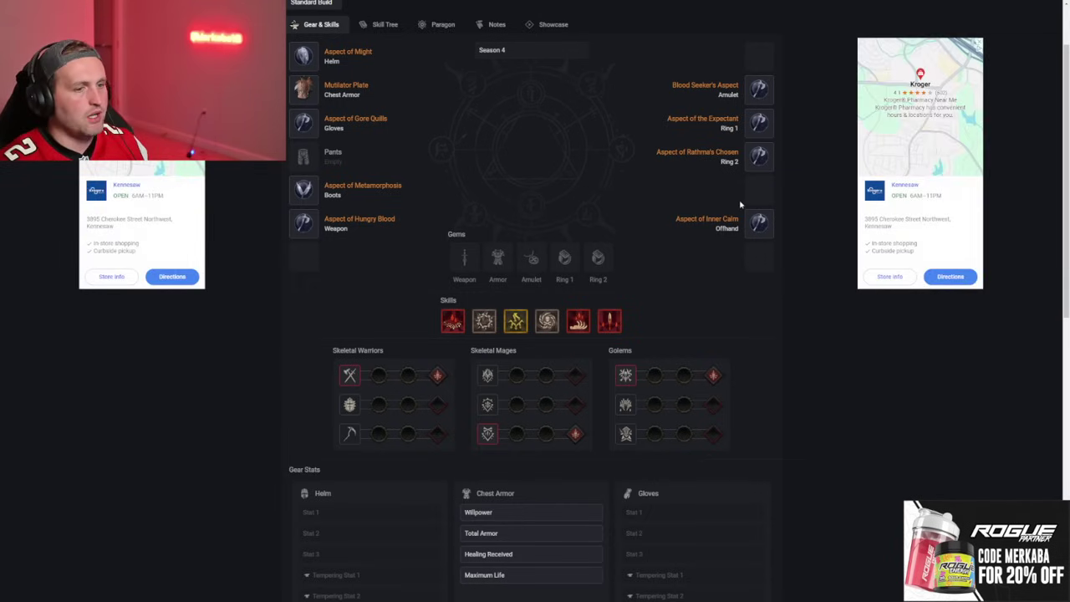
Open the build's skill tree and inspect Hemorrhage with its Acolyte's upgrade
click(385, 26)
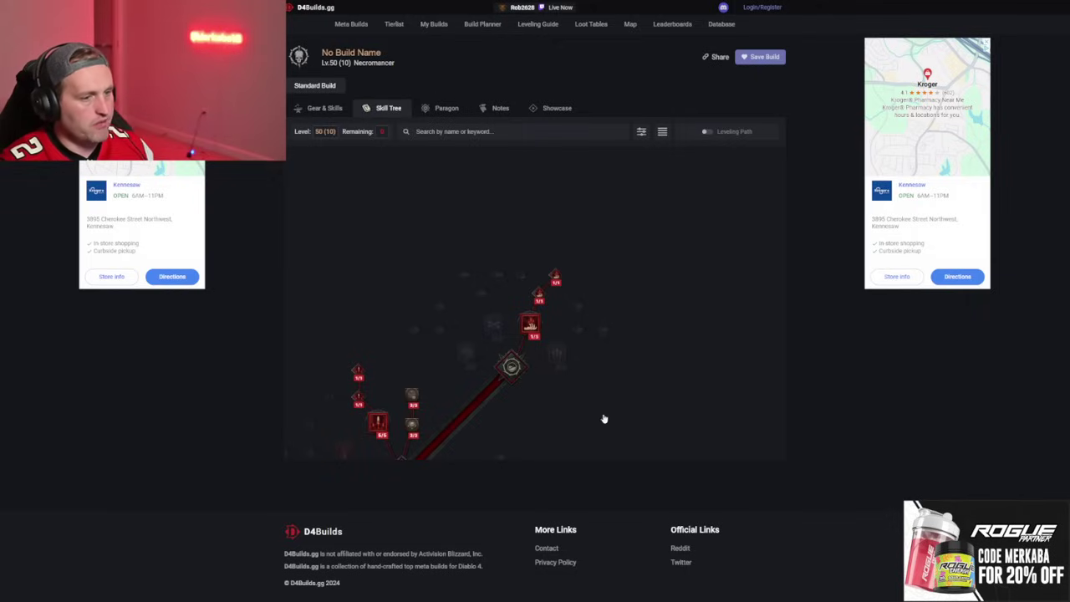
scroll(604, 420, down, 3)
scroll(605, 295, up, 1)
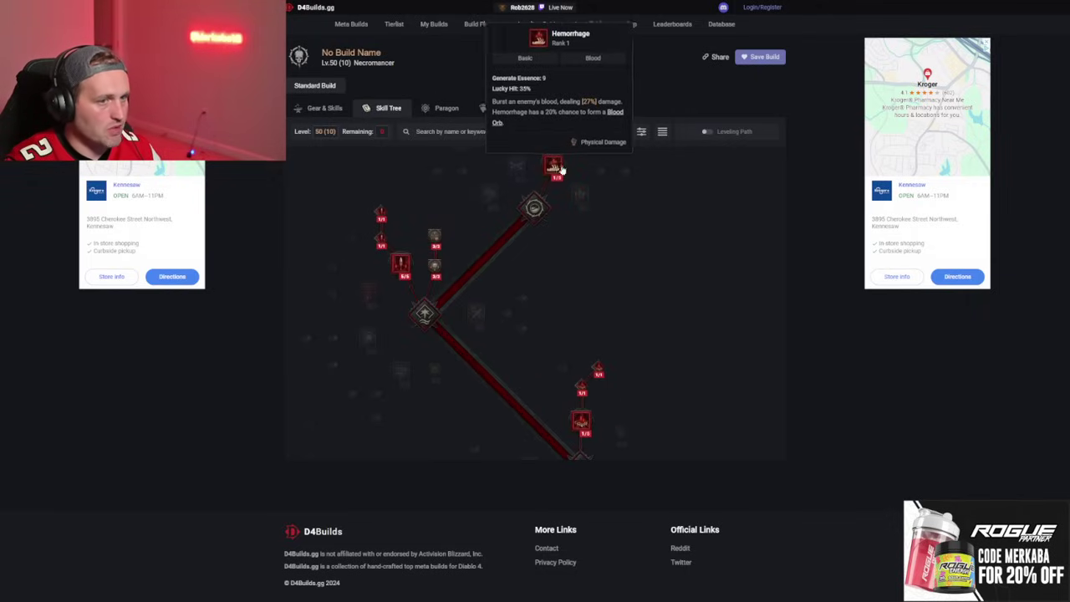
scroll(640, 275, up, 2)
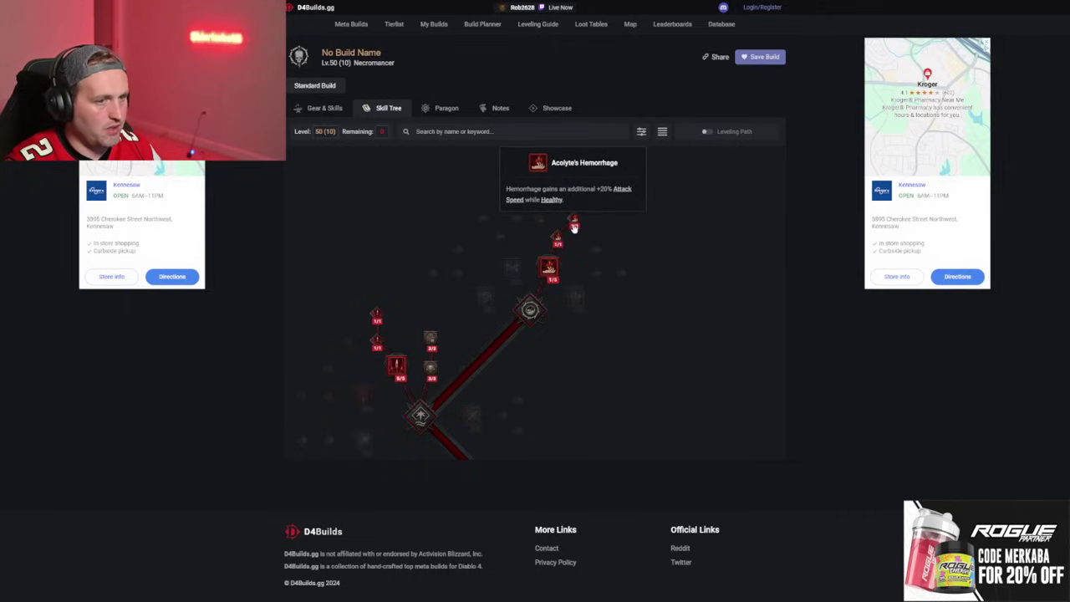
Inspect the Supernatural Blood Lance upgrade and the Unliving Energy and Imperfectly Balanced passives in the skill tree
drag(501, 387, 555, 303)
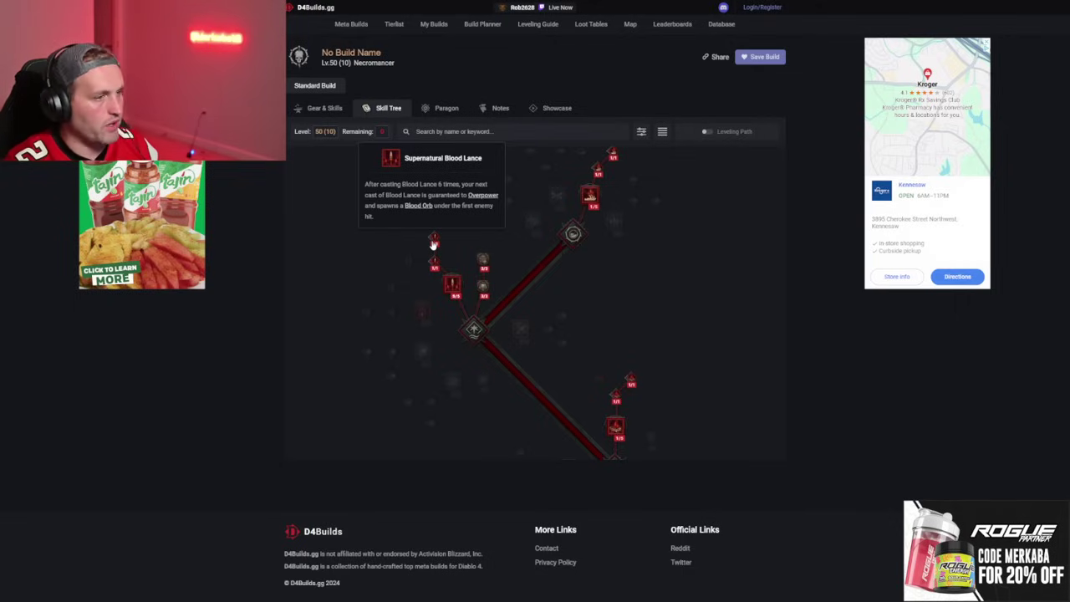
mouse_move(481, 291)
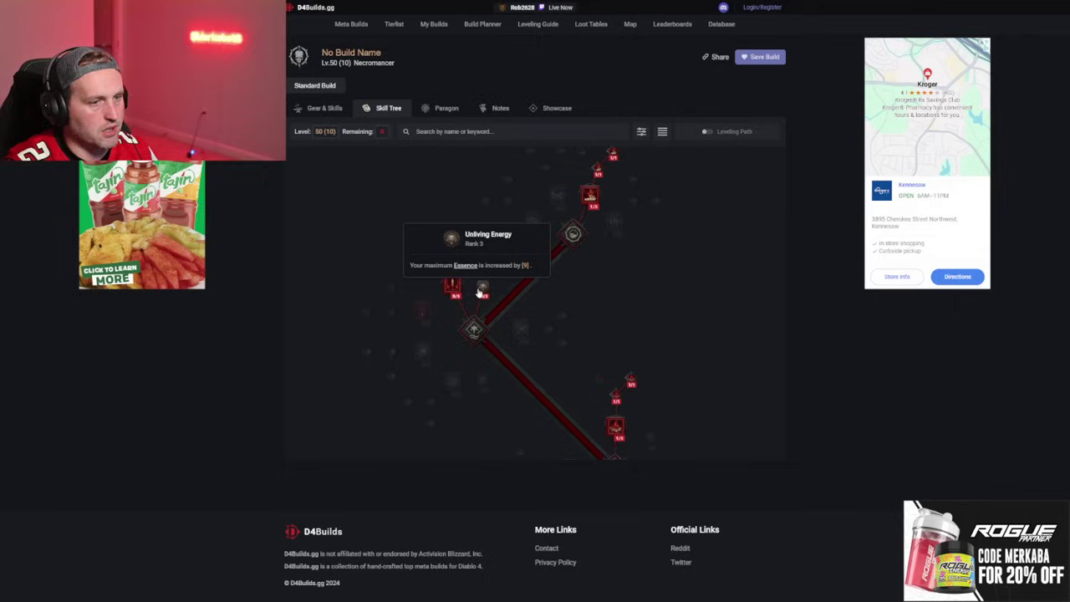
mouse_move(485, 270)
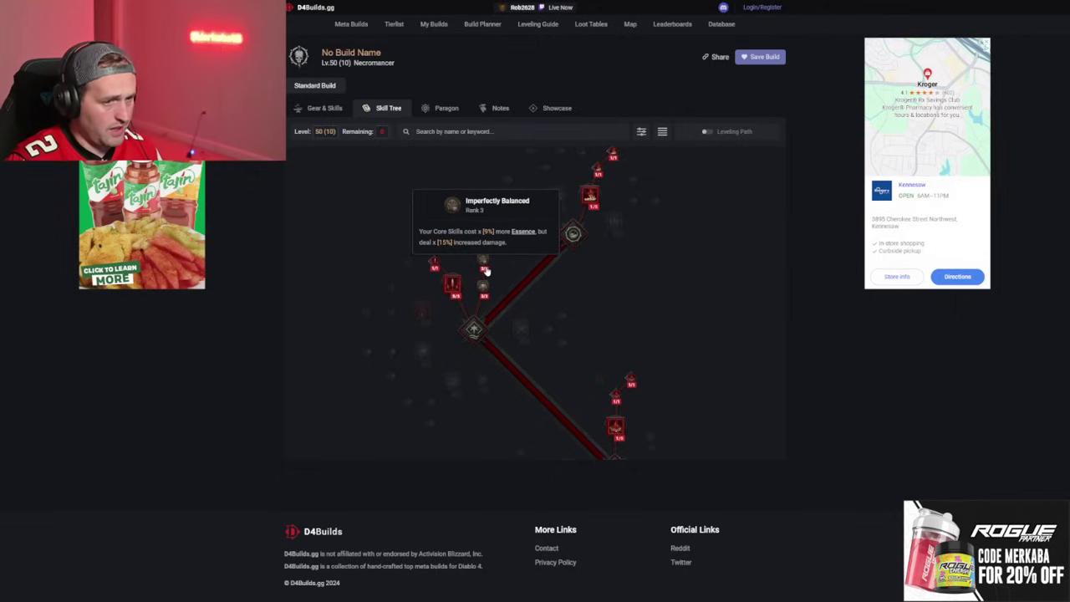
Inspect the Blood Mist and Bone Prison skills and their upgrades in the skill tree
scroll(686, 313, down, 4)
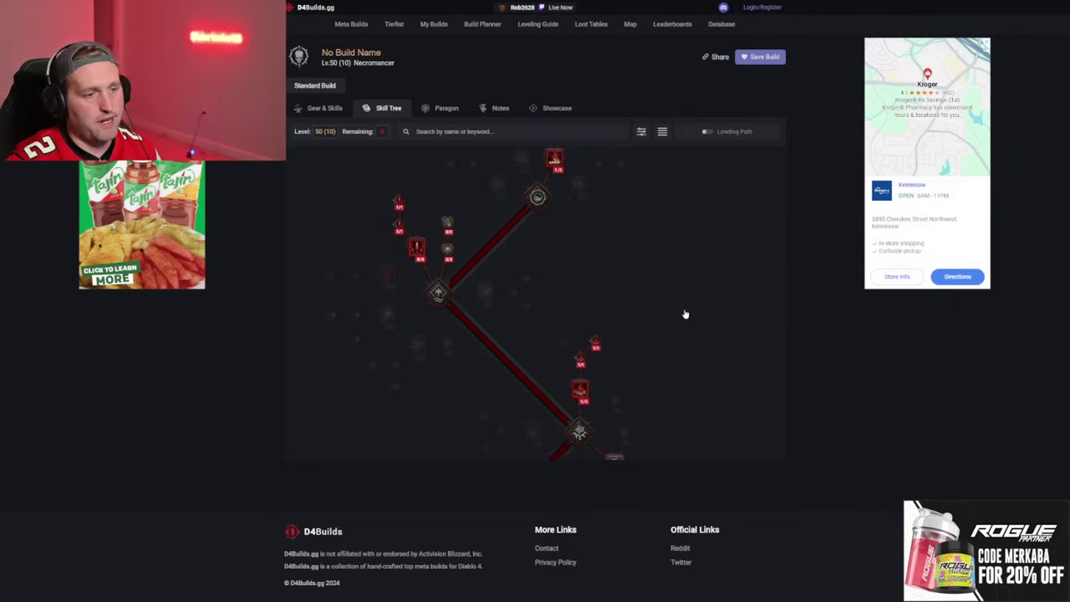
mouse_move(545, 306)
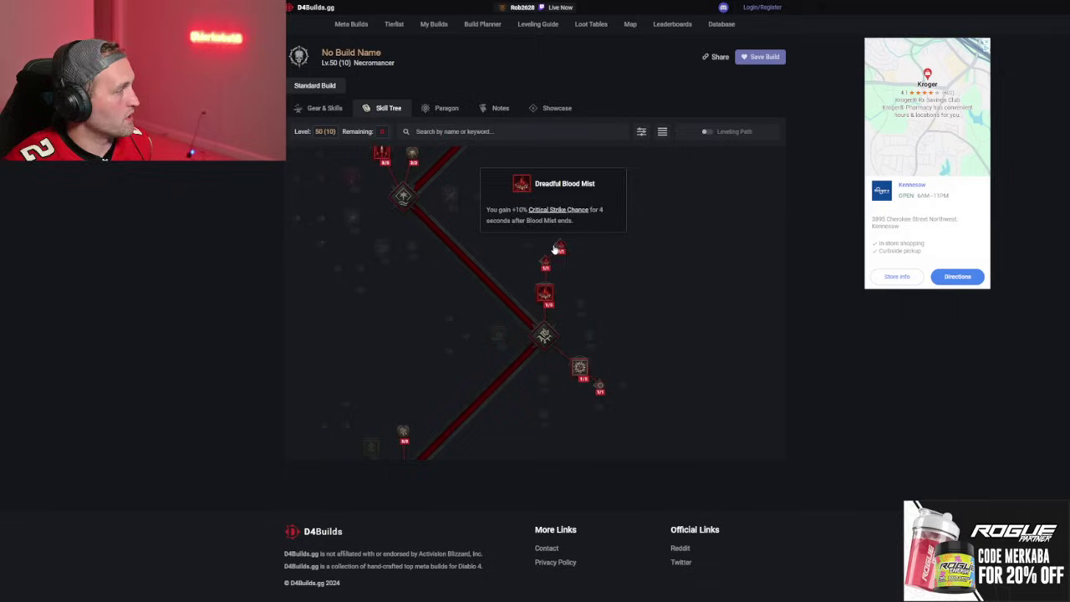
scroll(652, 351, down, 2)
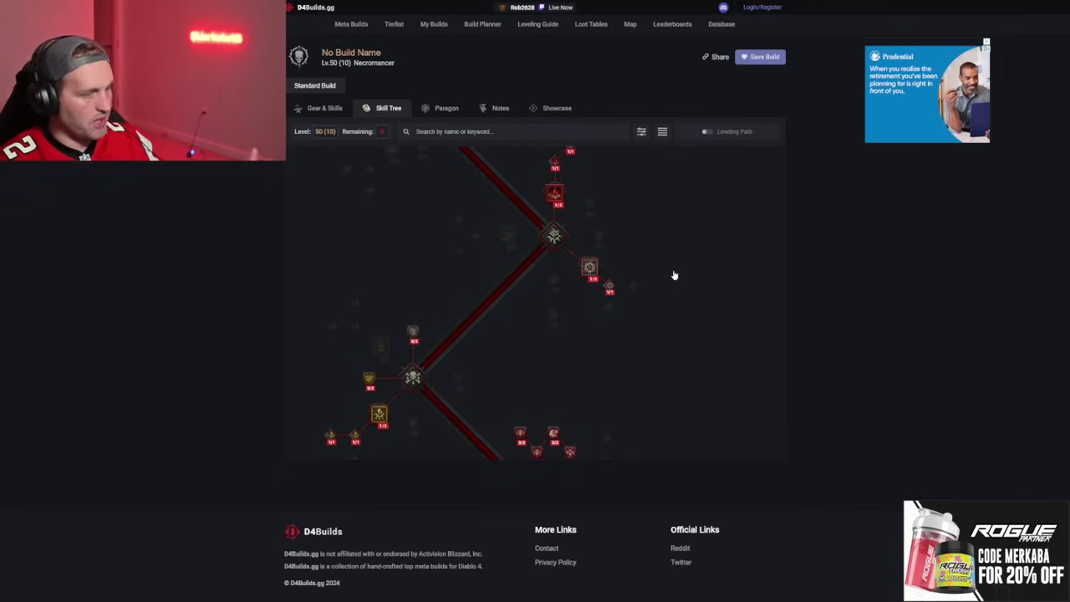
mouse_move(591, 269)
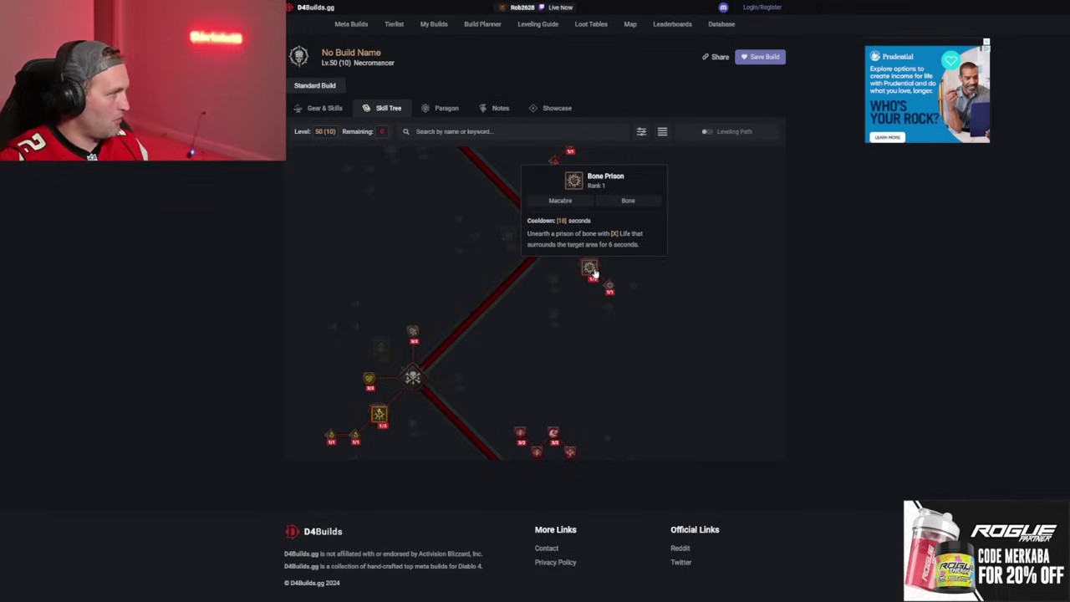
drag(654, 406, 626, 258)
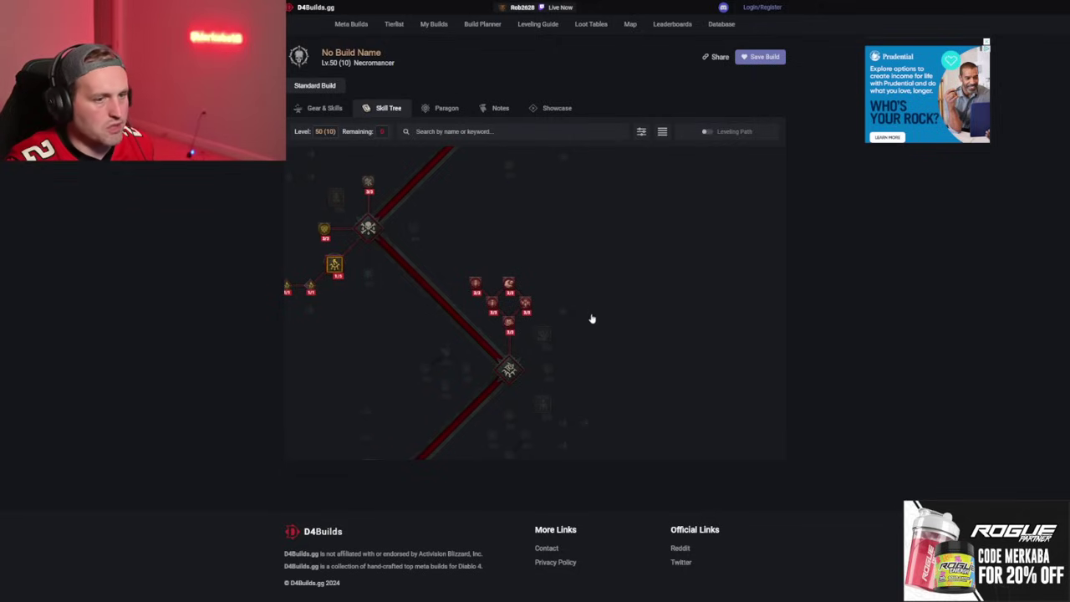
drag(521, 220, 580, 360)
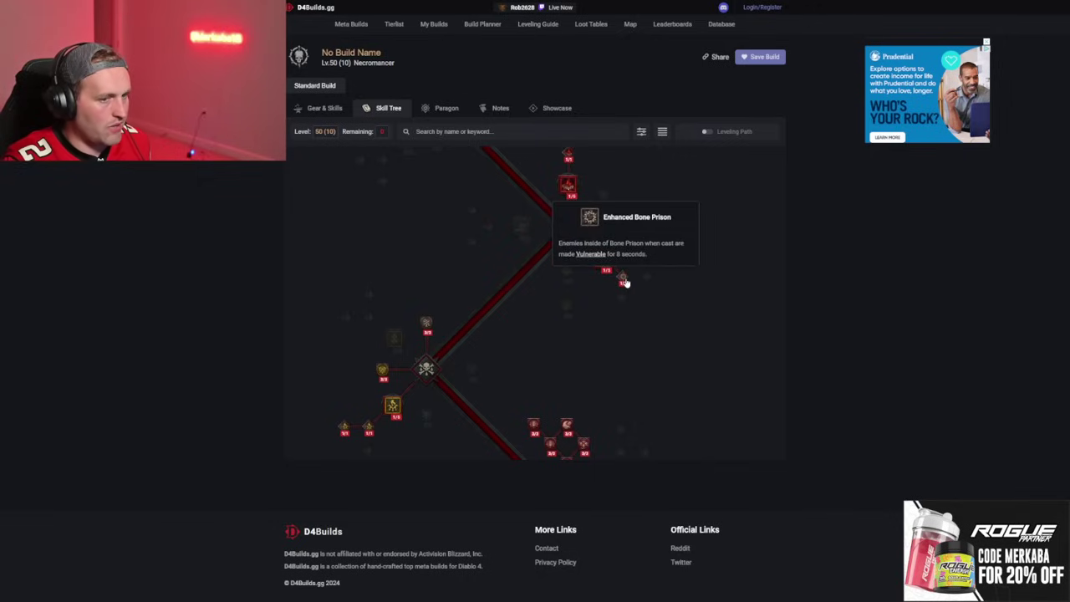
Inspect Decrepify's upgrades and the passives allocated around that skill tree node
drag(552, 327, 592, 281)
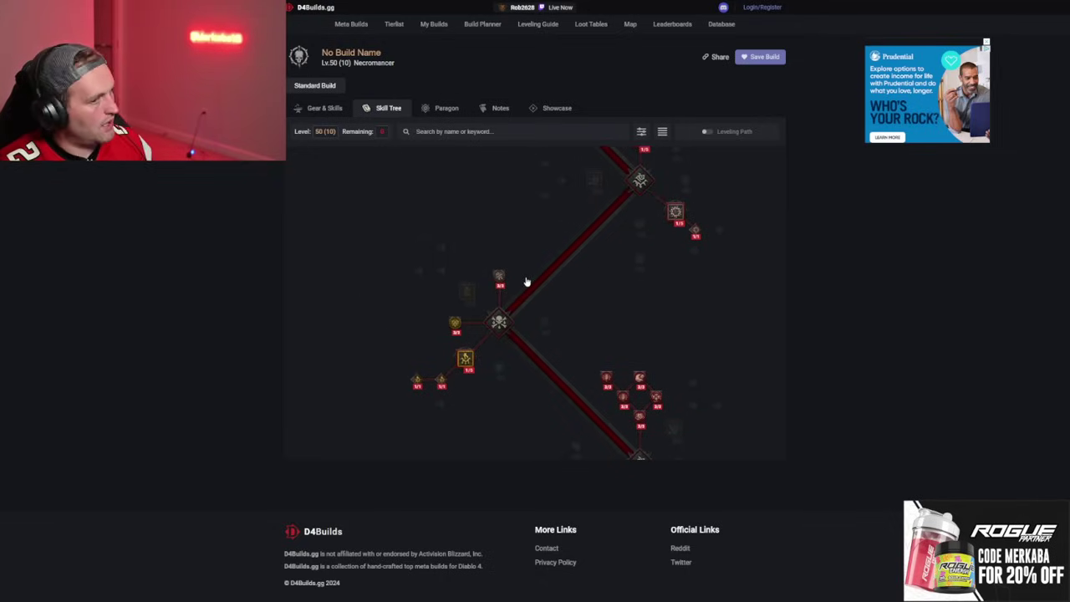
mouse_move(500, 284)
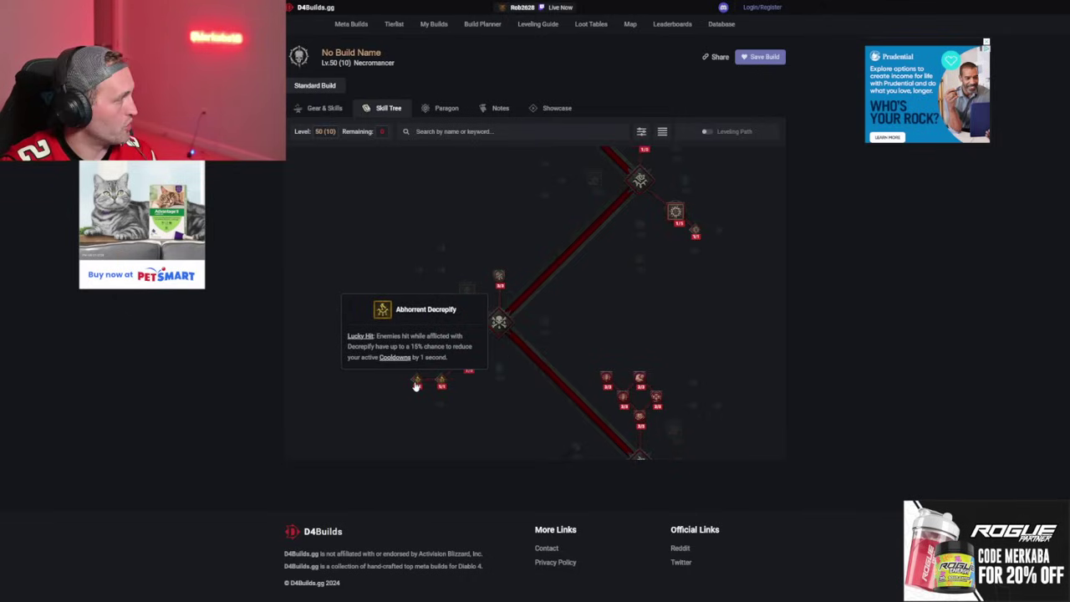
scroll(633, 223, up, 2)
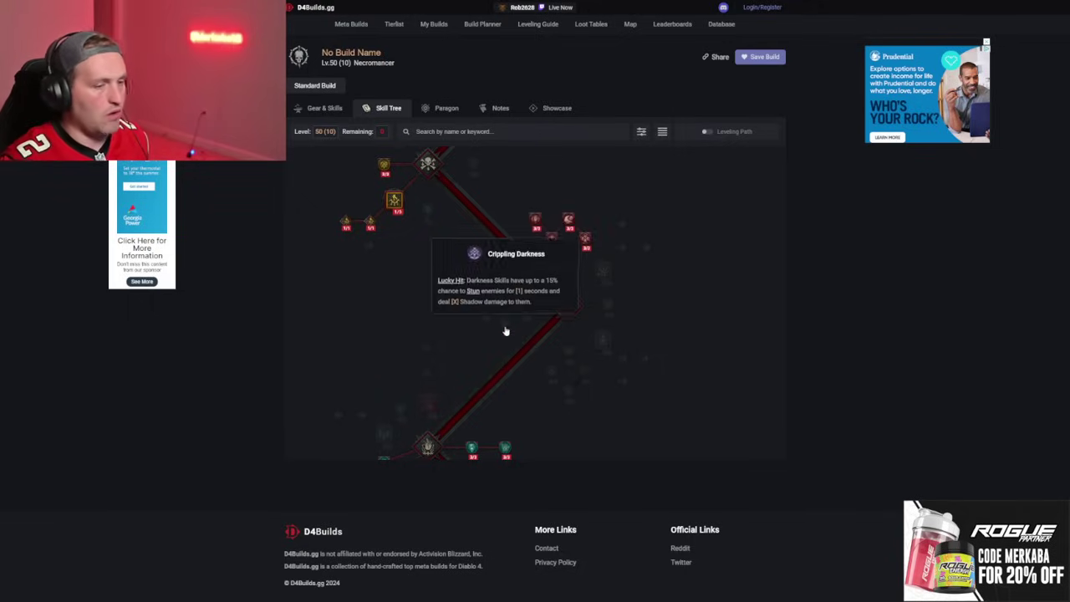
Inspect the Bone Storm upgrades, the Stand Alone and Inspiring Leader passives, and the key passive at the end of the tree
drag(495, 327, 604, 175)
drag(694, 302, 637, 310)
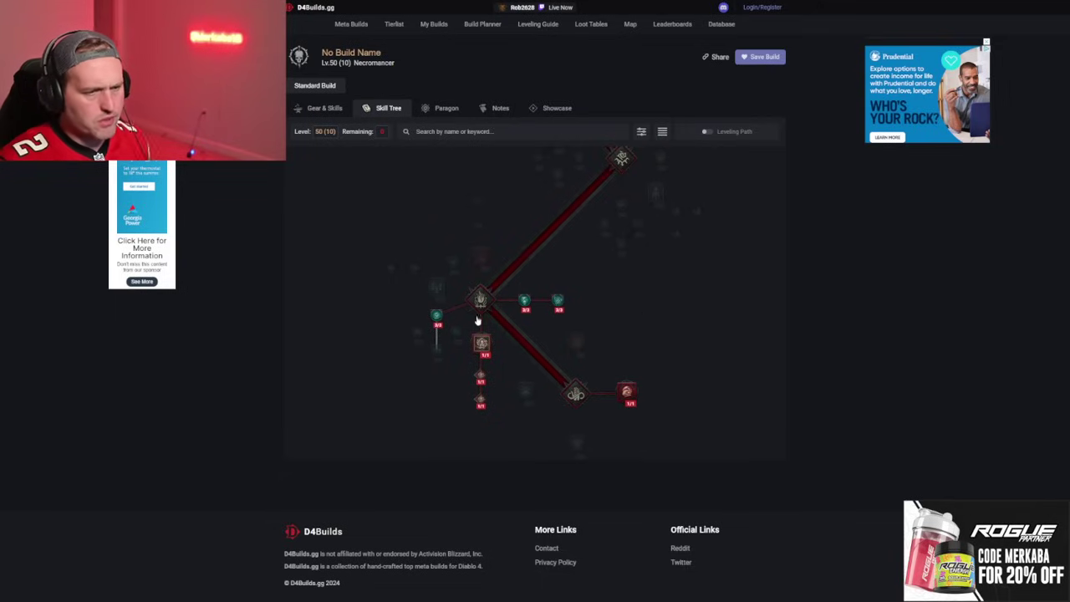
mouse_move(530, 300)
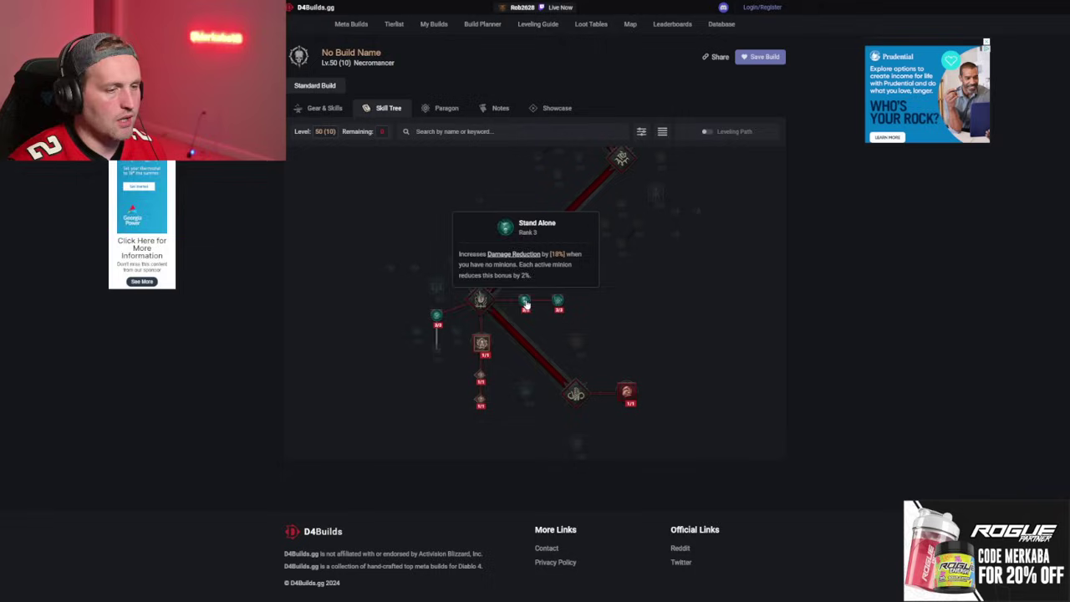
mouse_move(443, 320)
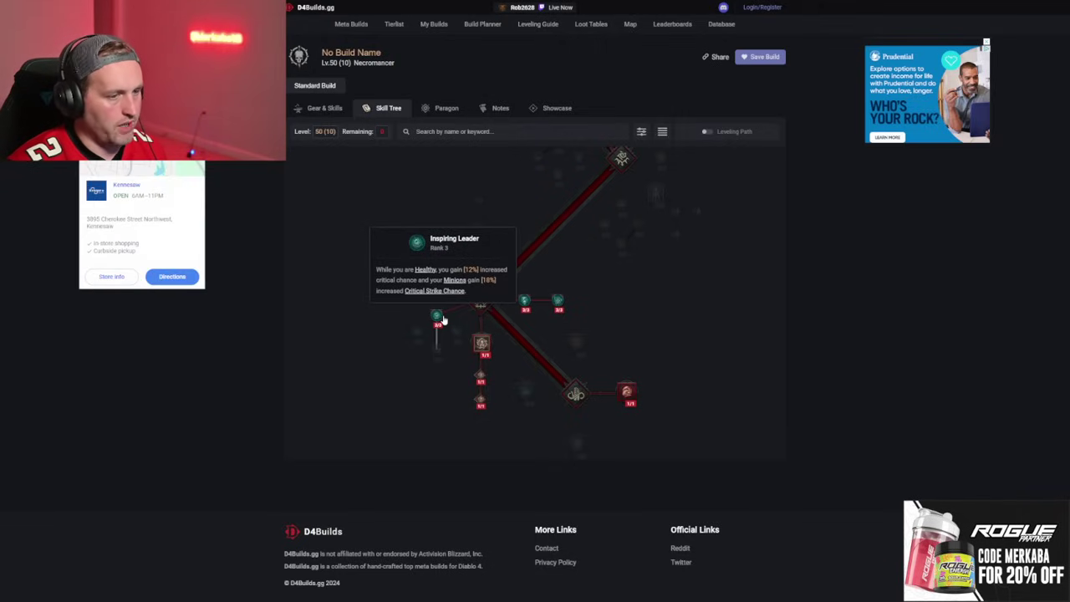
mouse_move(627, 392)
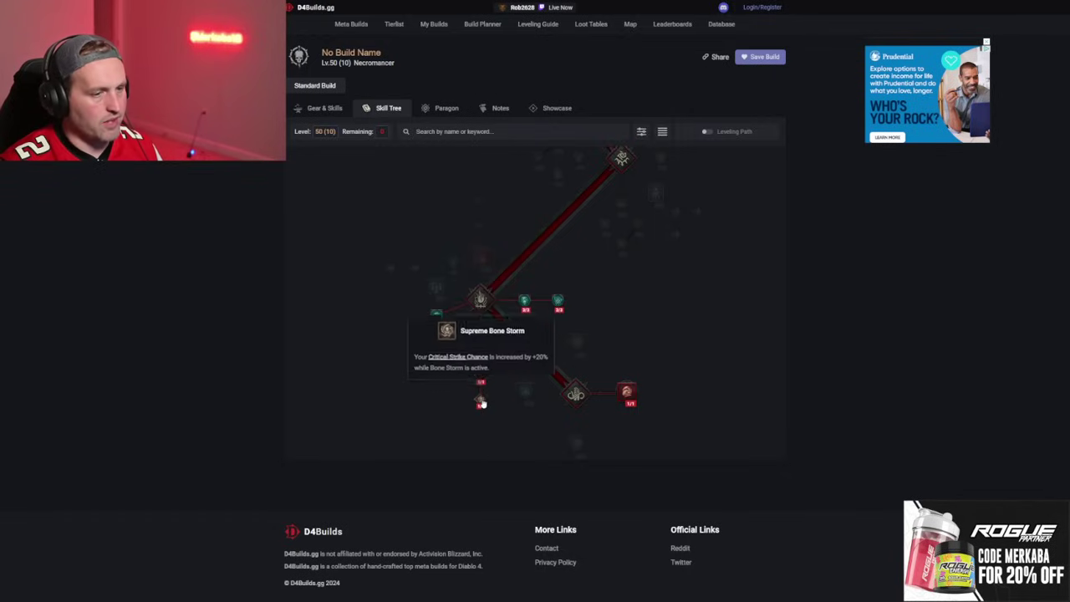
drag(649, 242, 653, 289)
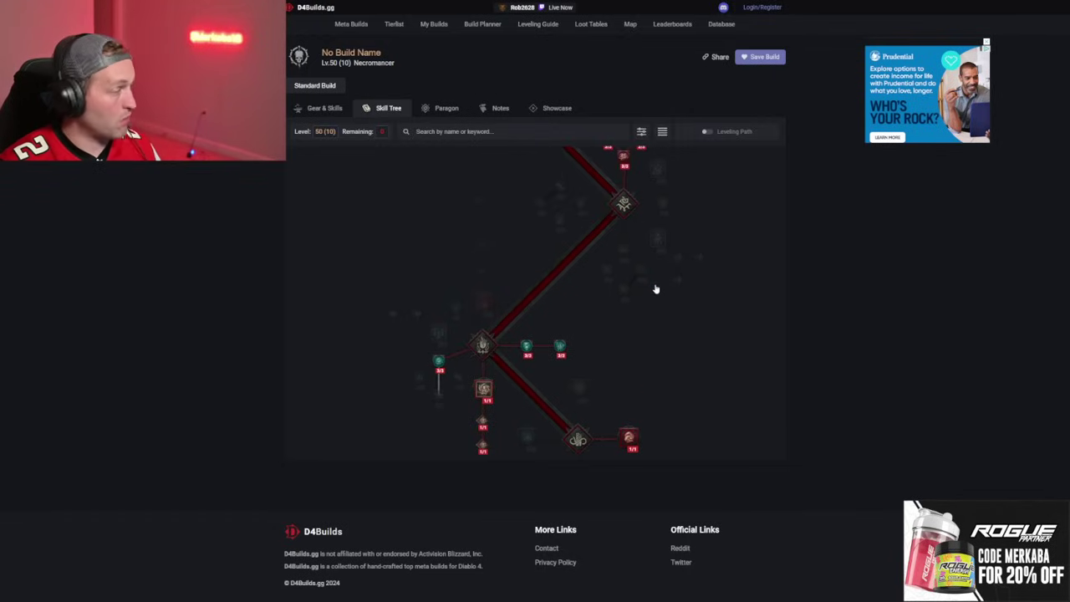
Open the build's Paragon boards and inspect the allocated nodes and glyph socket on the Starting Board
click(448, 109)
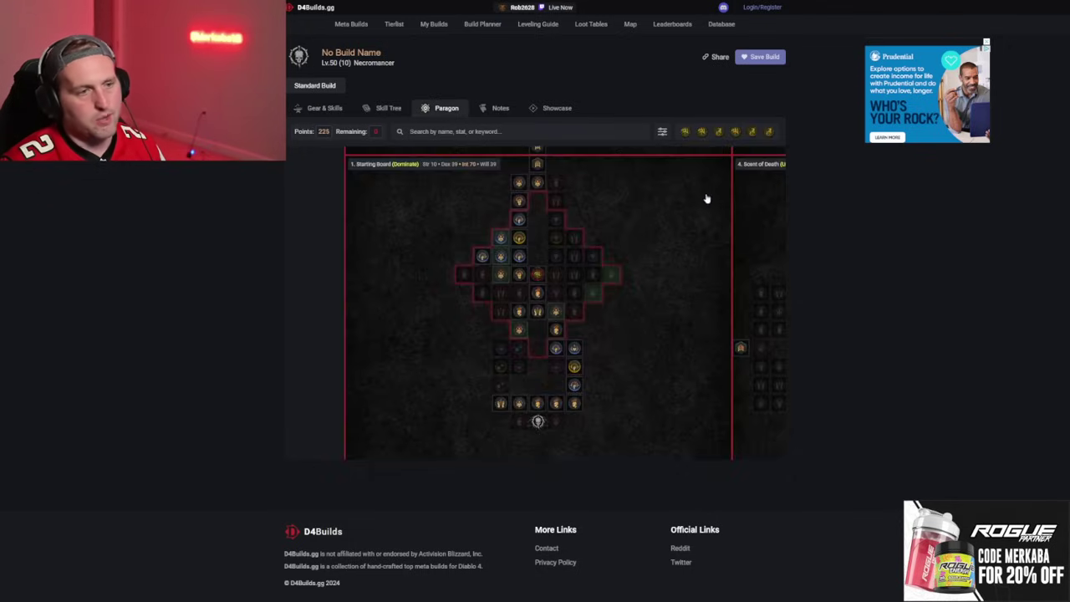
drag(659, 216, 616, 232)
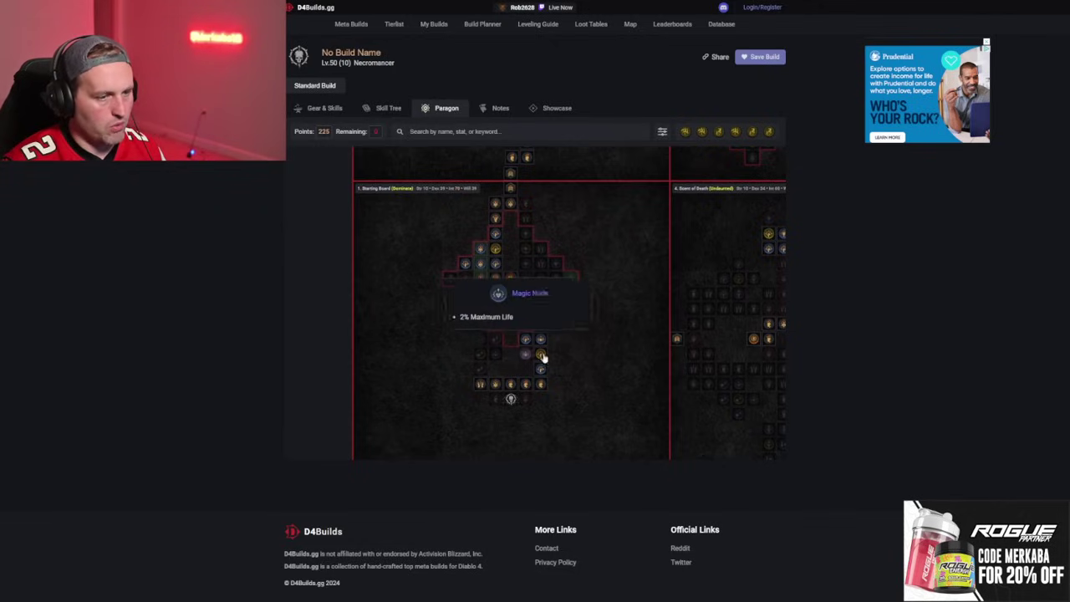
mouse_move(542, 358)
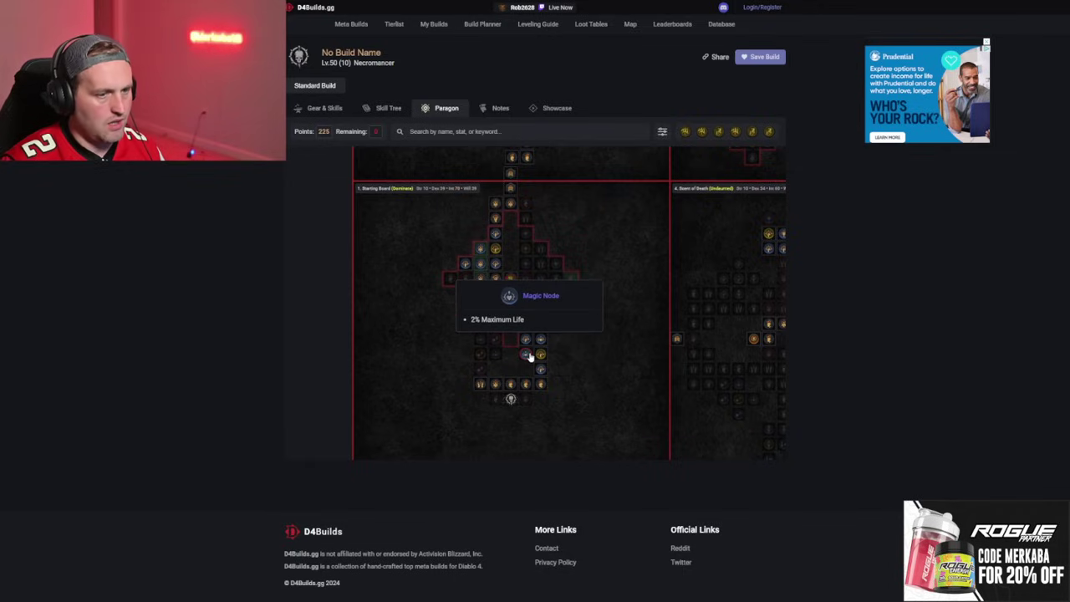
mouse_move(509, 286)
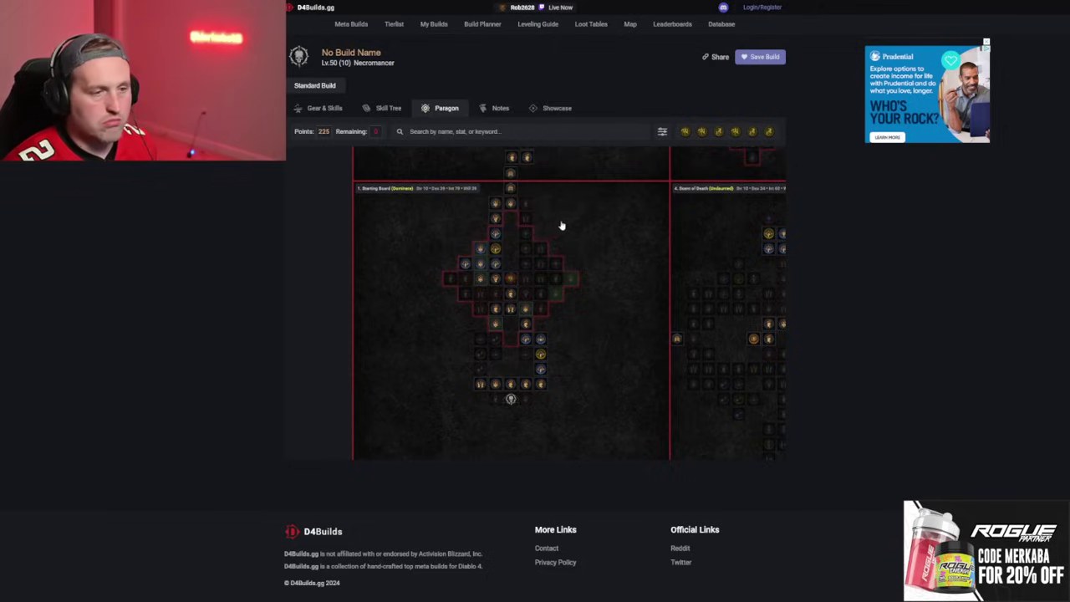
drag(561, 223, 556, 331)
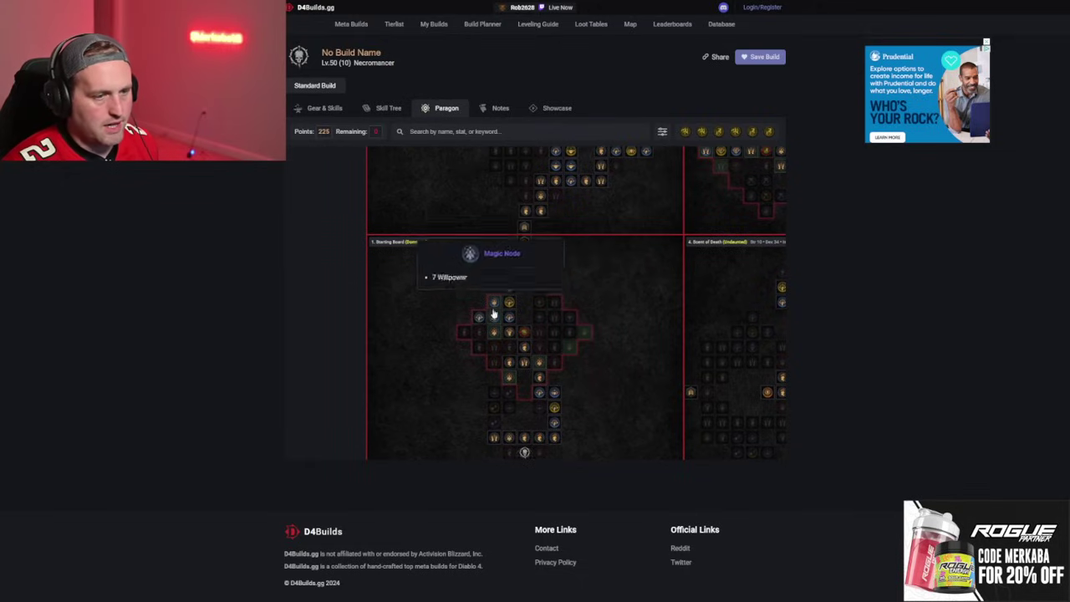
Inspect the Blood Begets Blood board's legendary node and its Imbiber glyph
drag(609, 253, 633, 387)
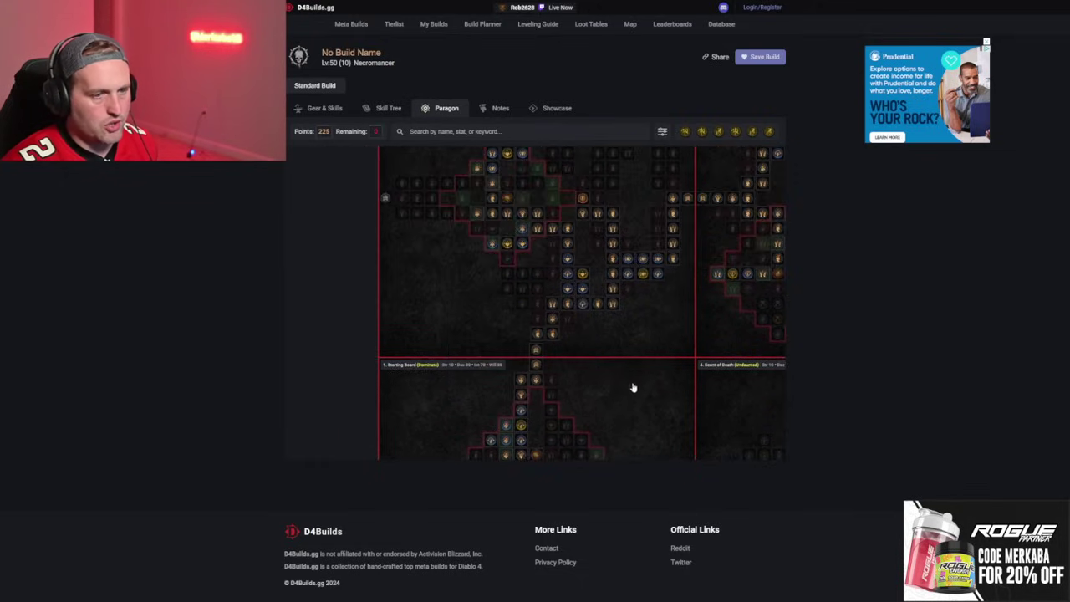
drag(631, 205, 596, 268)
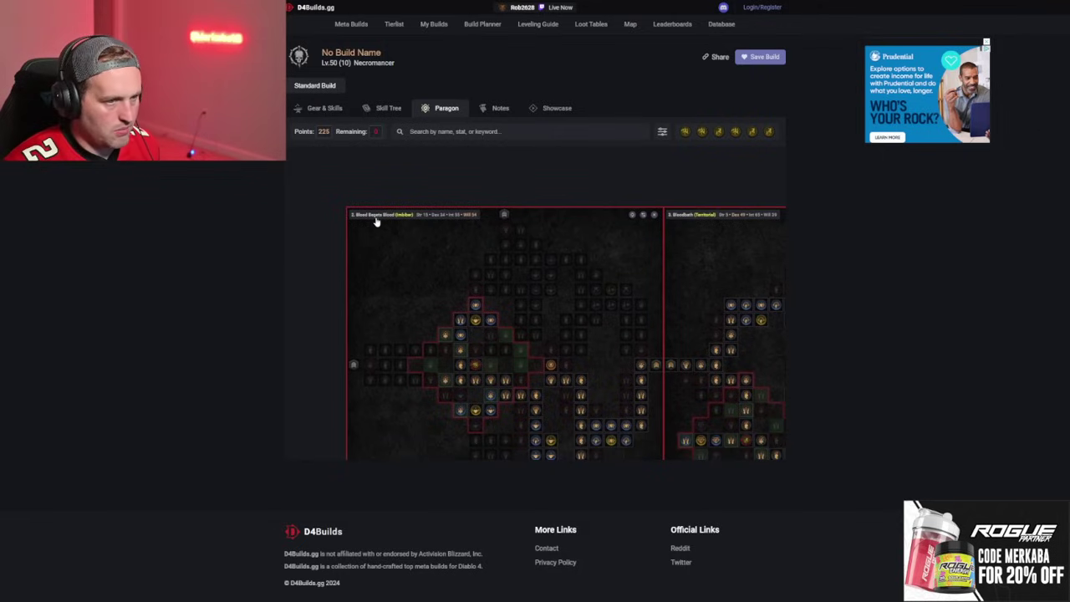
click(552, 368)
mouse_move(551, 369)
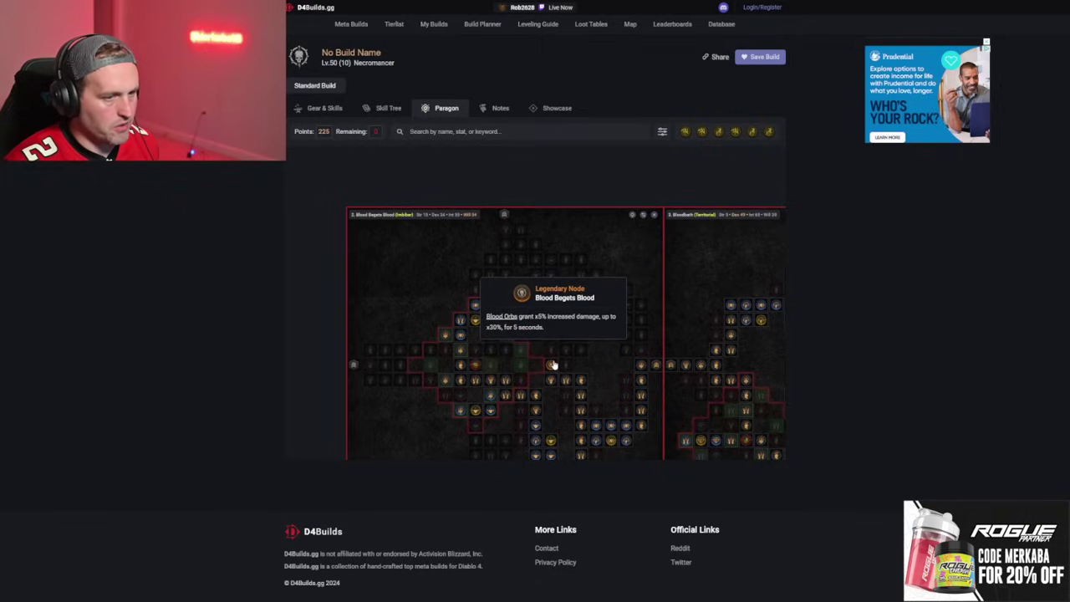
mouse_move(476, 371)
mouse_move(472, 353)
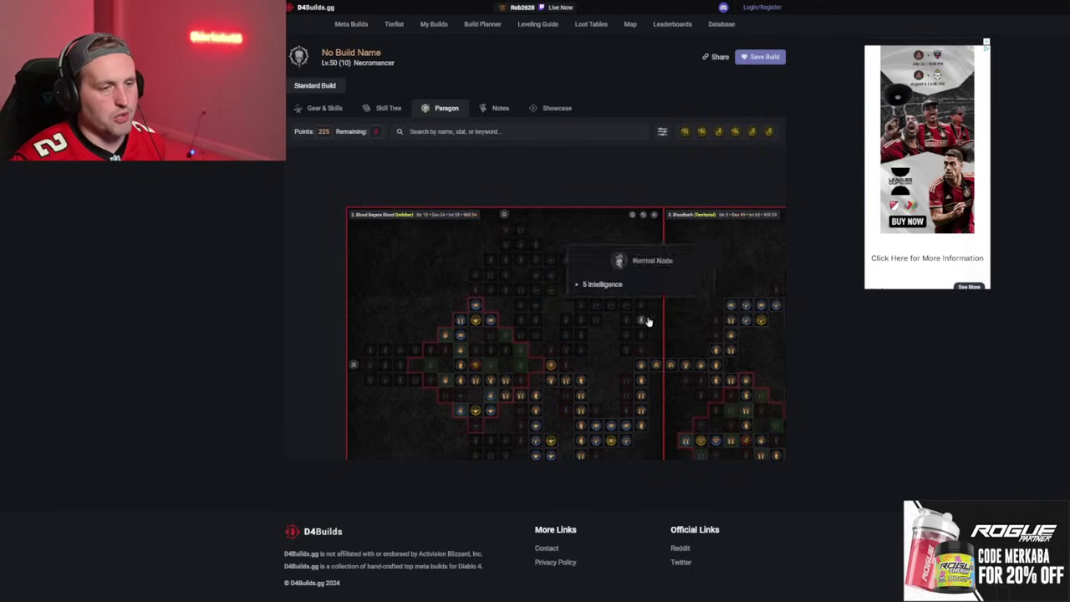
Inspect the Bloodbath board's legendary node, Territorial glyph, Hardened node and other allocated rare nodes
drag(644, 318, 568, 270)
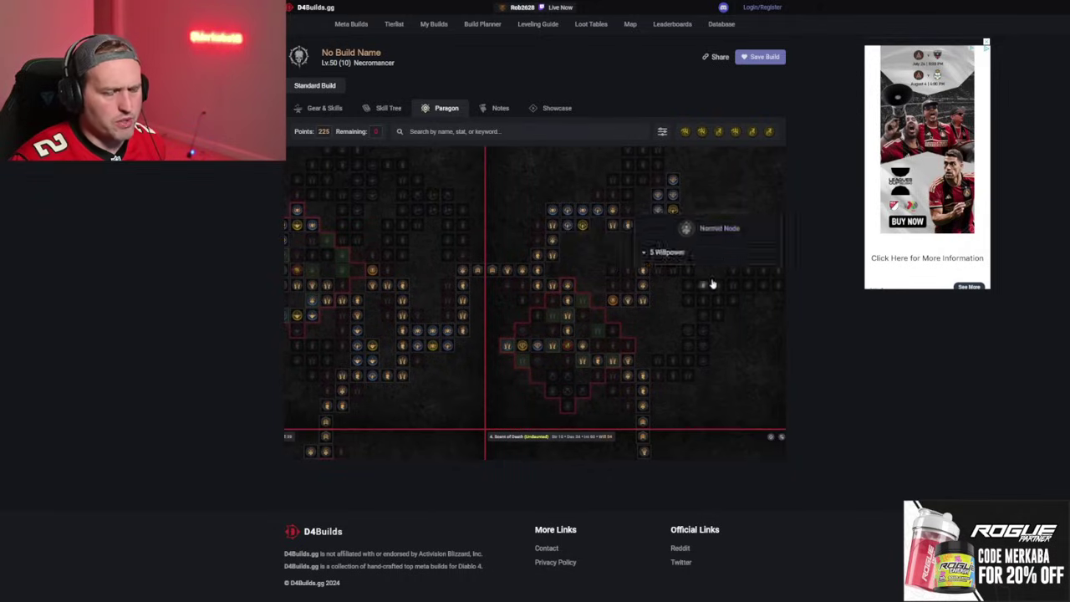
drag(710, 282, 443, 227)
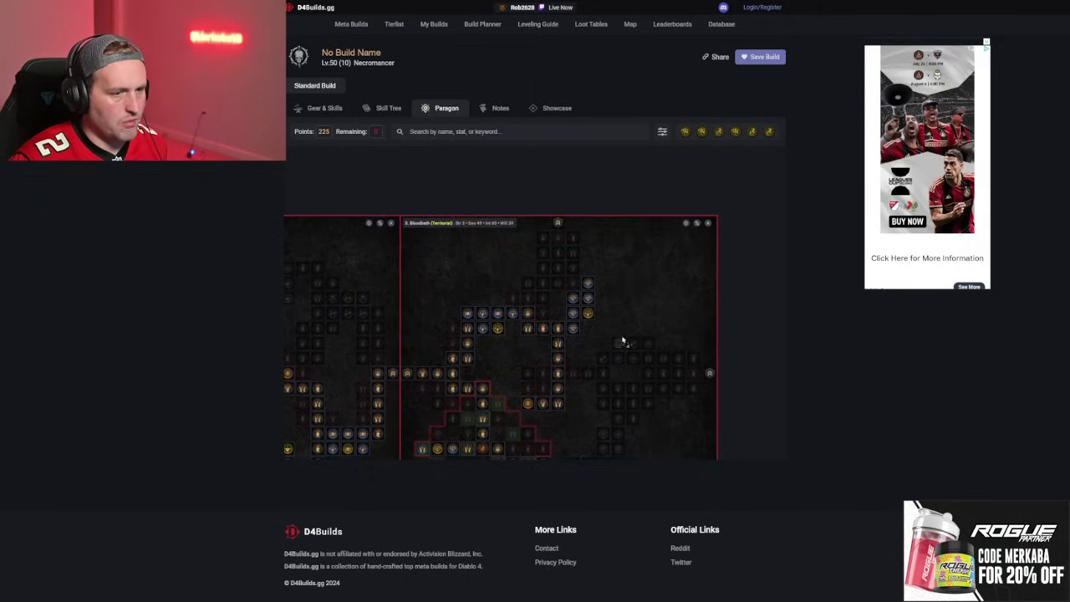
scroll(645, 299, down, 2)
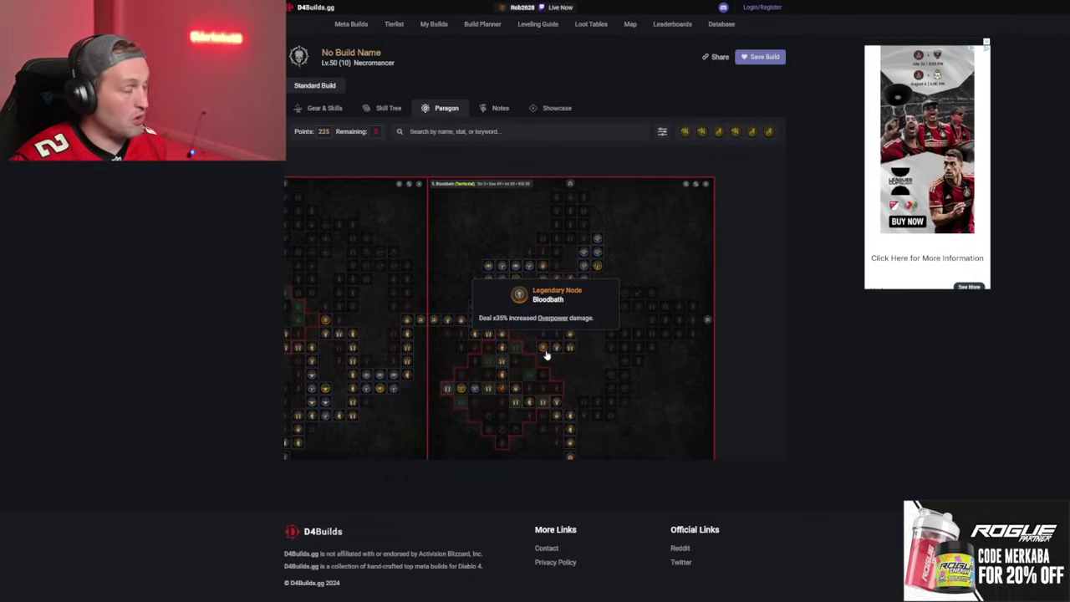
mouse_move(504, 395)
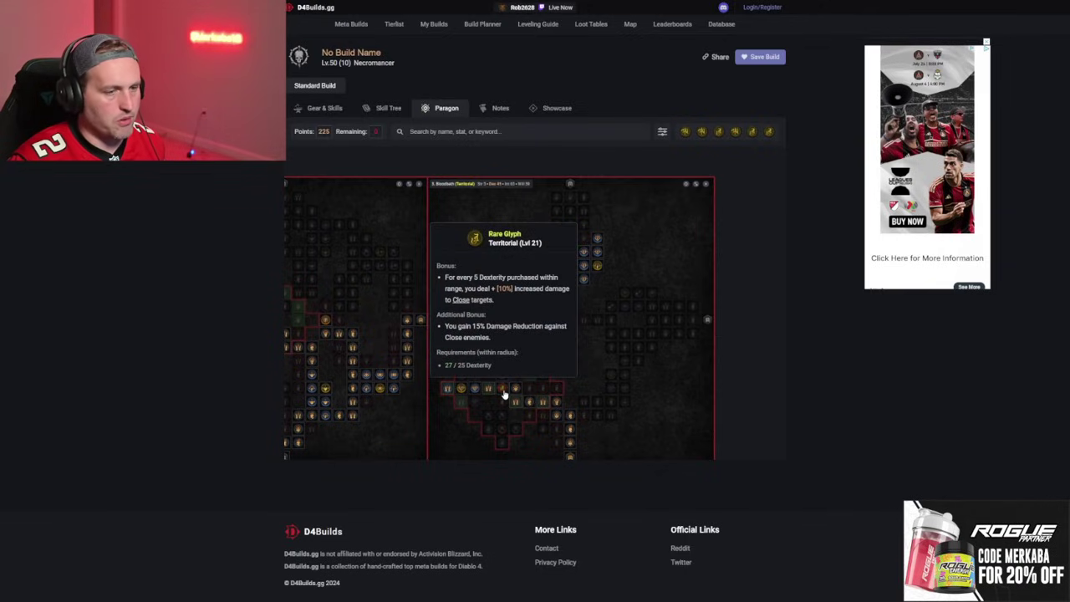
mouse_move(460, 393)
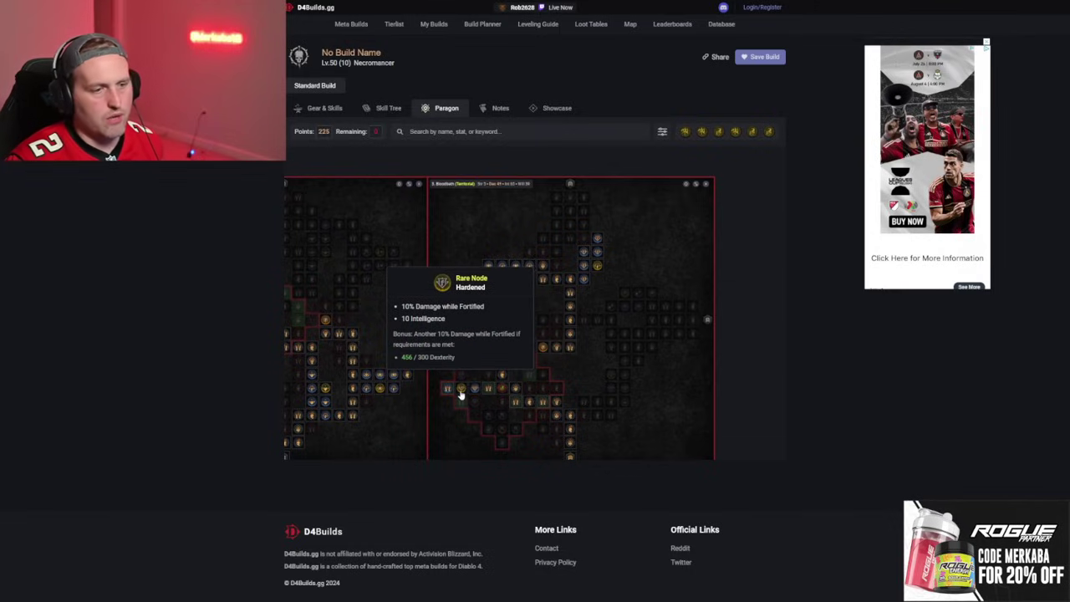
click(461, 393)
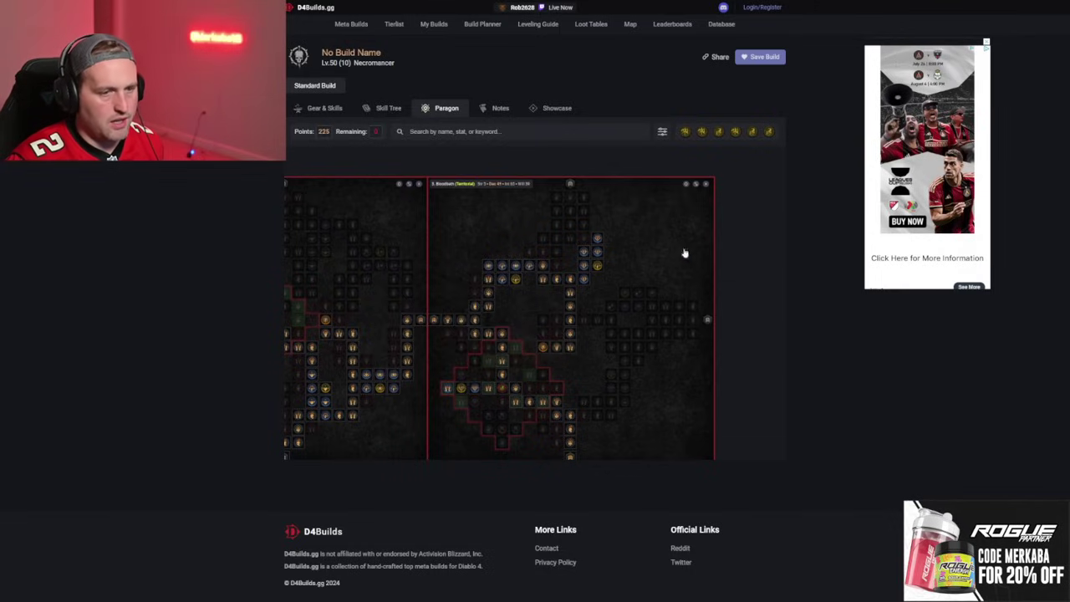
click(599, 266)
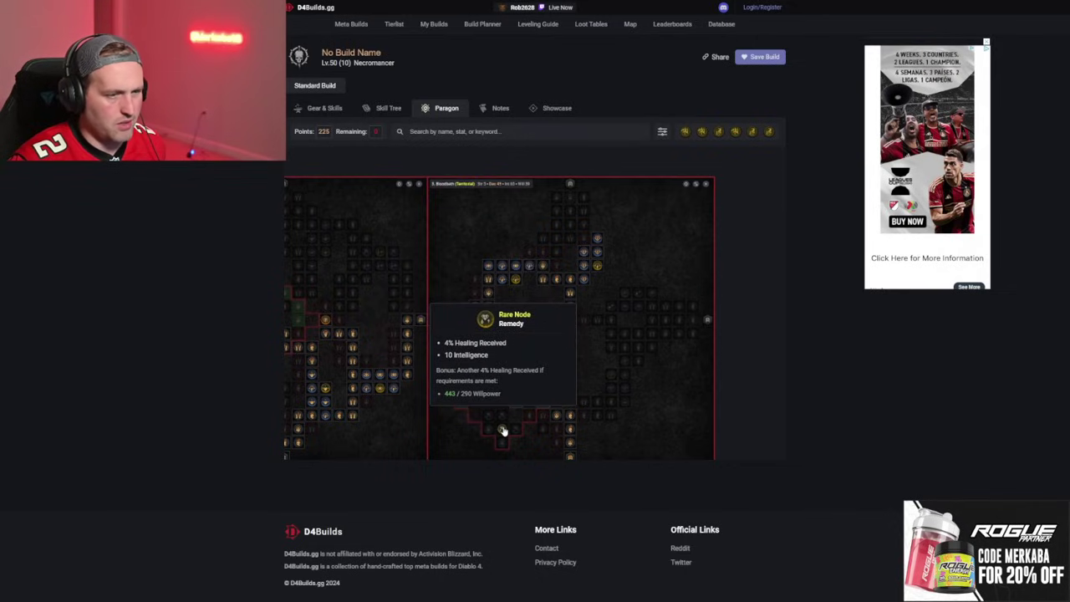
Inspect the Scent of Death board's legendary node and the Deathmarked rare node within its glyph radius
drag(659, 353, 545, 276)
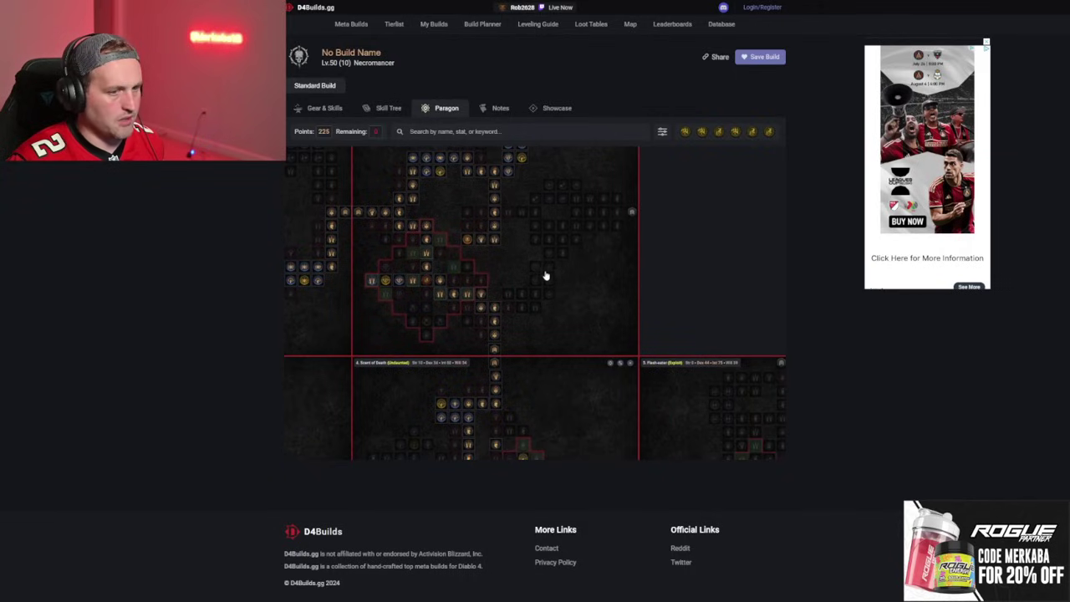
drag(568, 359, 585, 251)
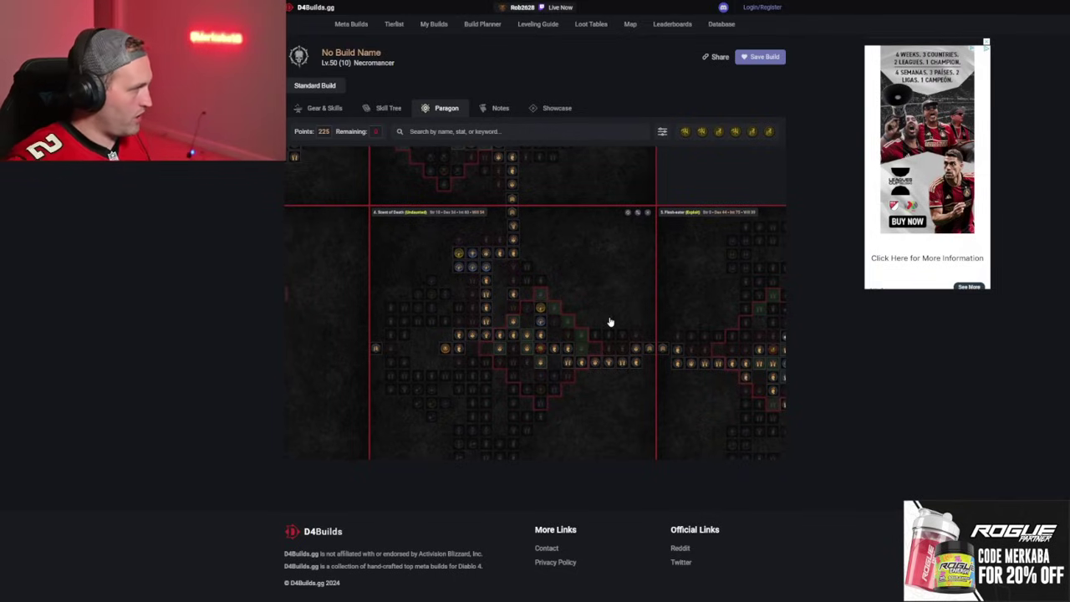
mouse_move(445, 349)
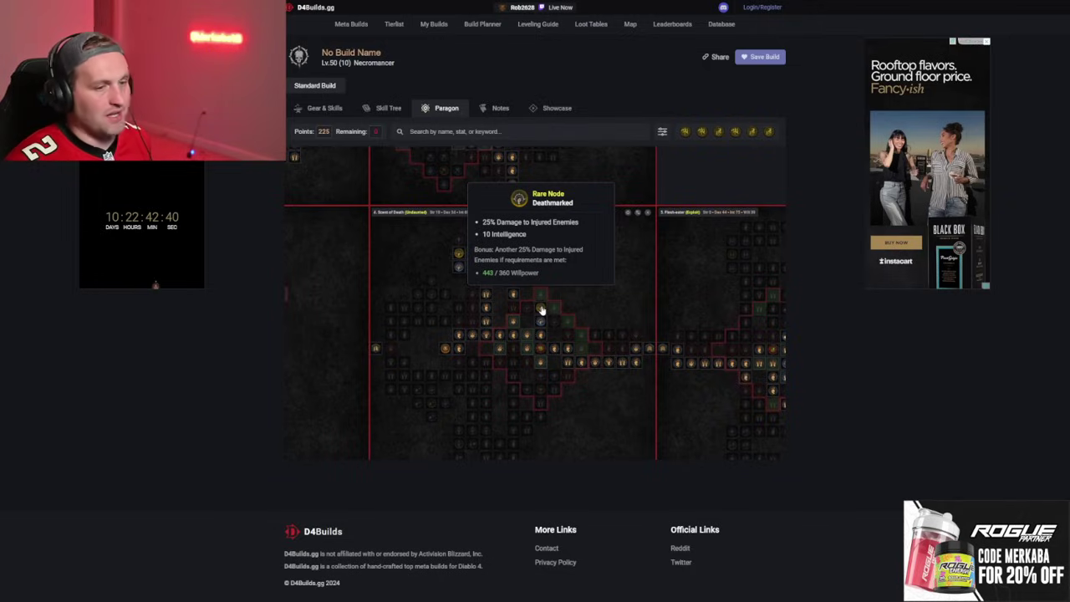
click(540, 310)
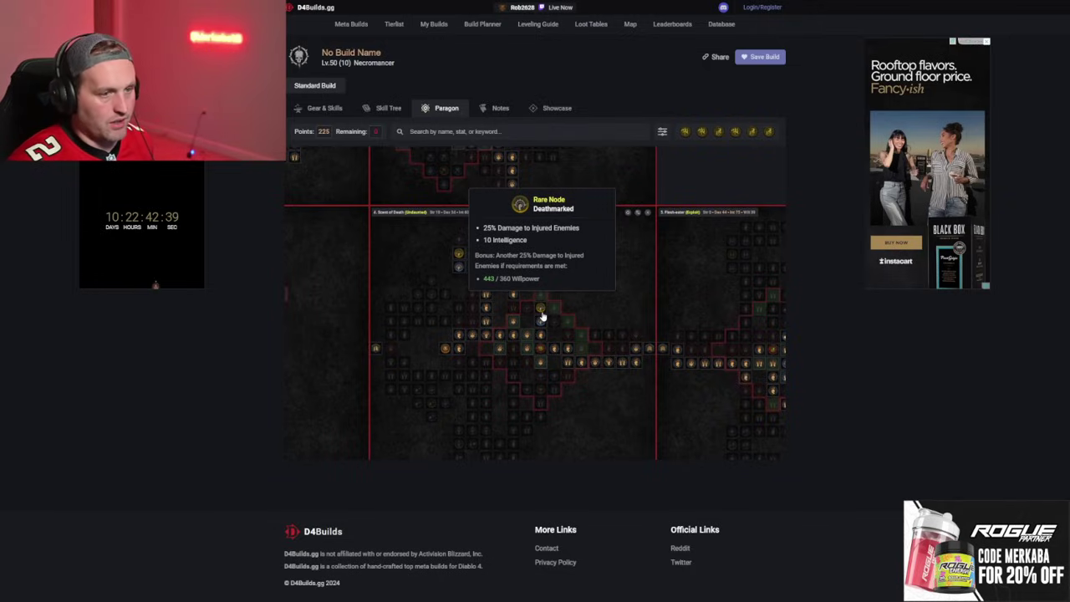
drag(647, 320, 644, 317)
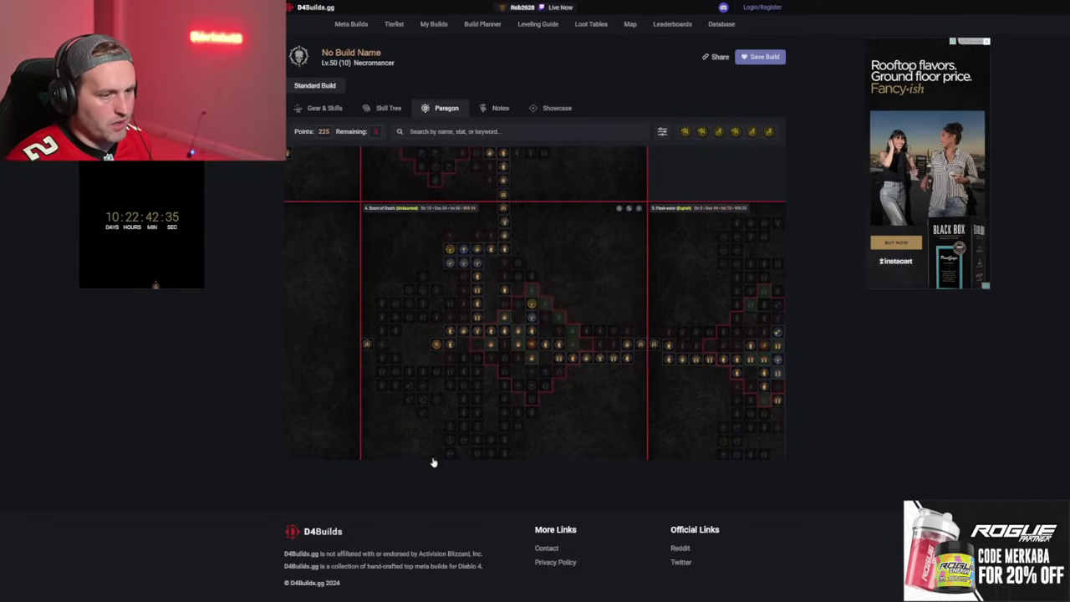
Examine the allocated path on the Flesh-eater board and the magic nodes around the glyph on the Wither board
drag(719, 292, 473, 244)
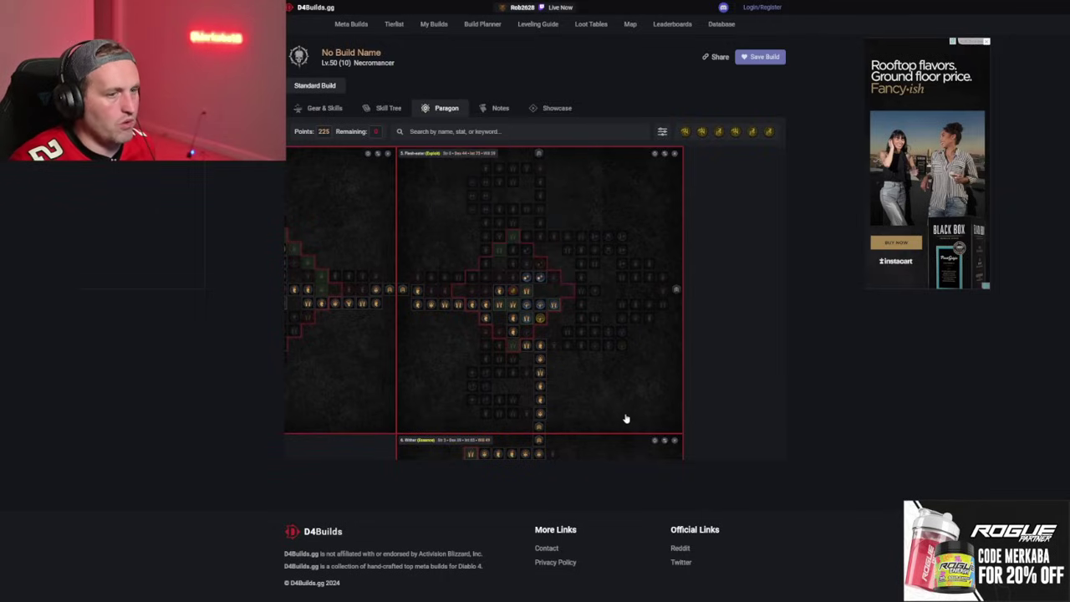
drag(626, 421, 571, 198)
drag(581, 287, 610, 283)
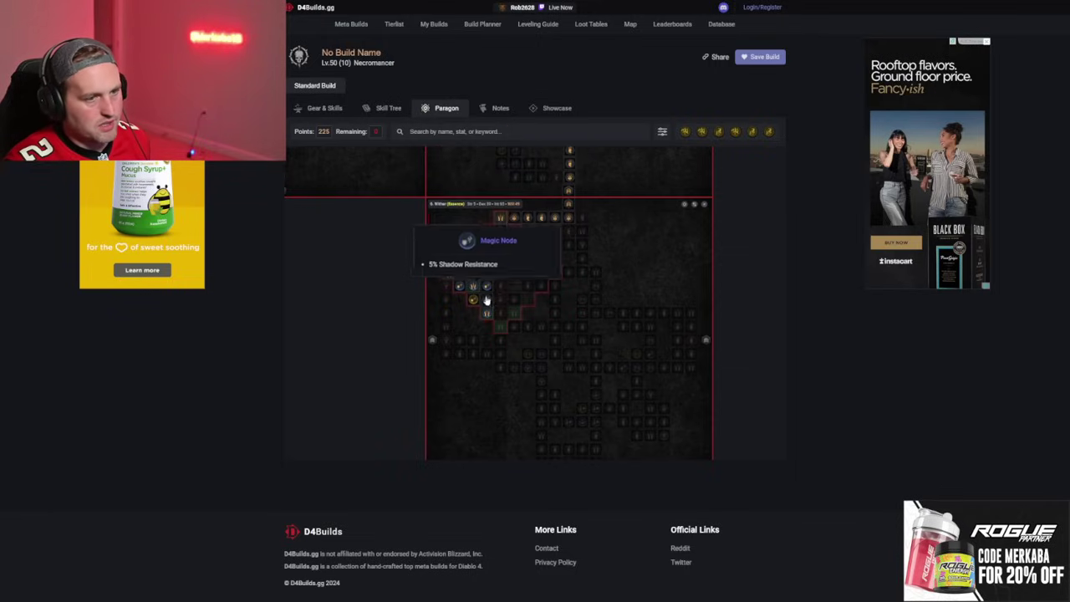
drag(636, 233, 680, 358)
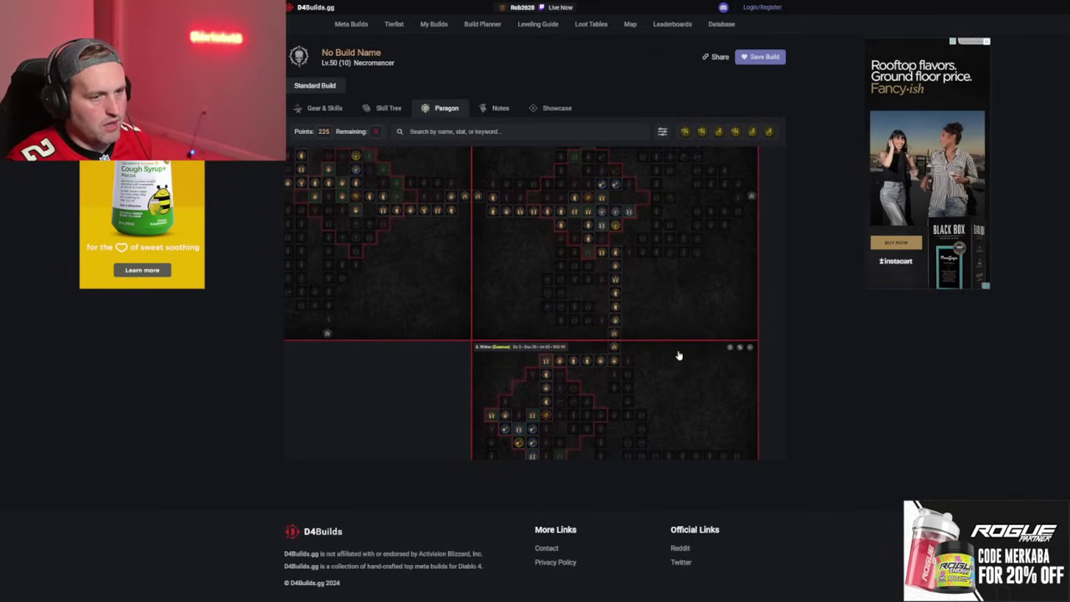